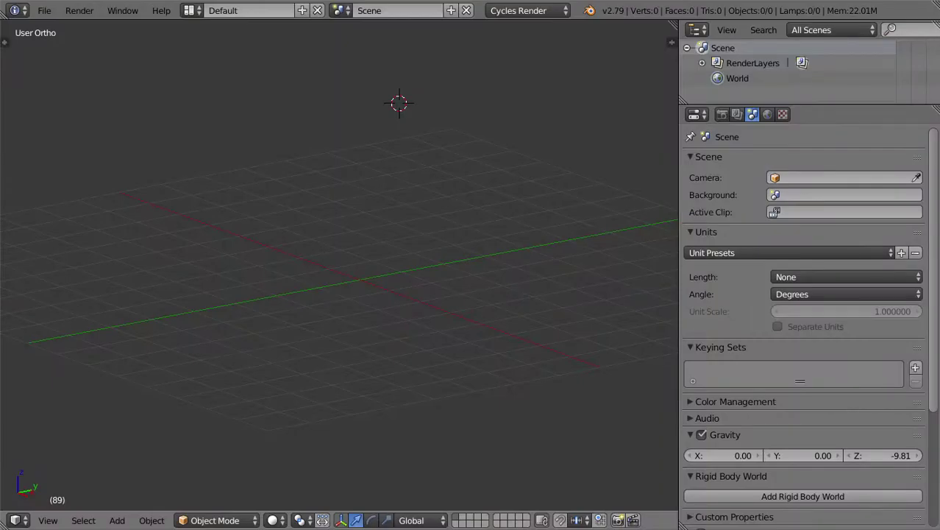
Reload the default start-up file and confirm it to begin a new Blender scene
{"action": "left_click", "coordinate": [45, 11]}
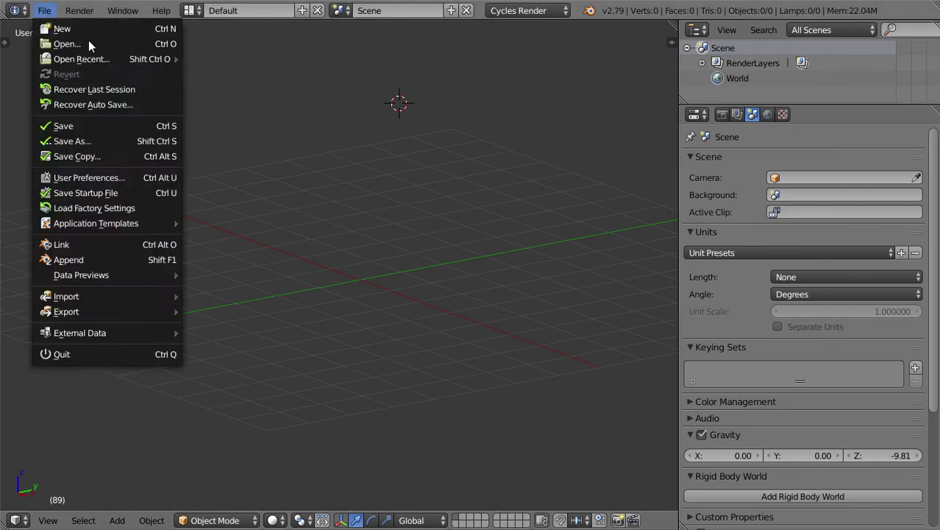
{"action": "left_click", "coordinate": [158, 29]}
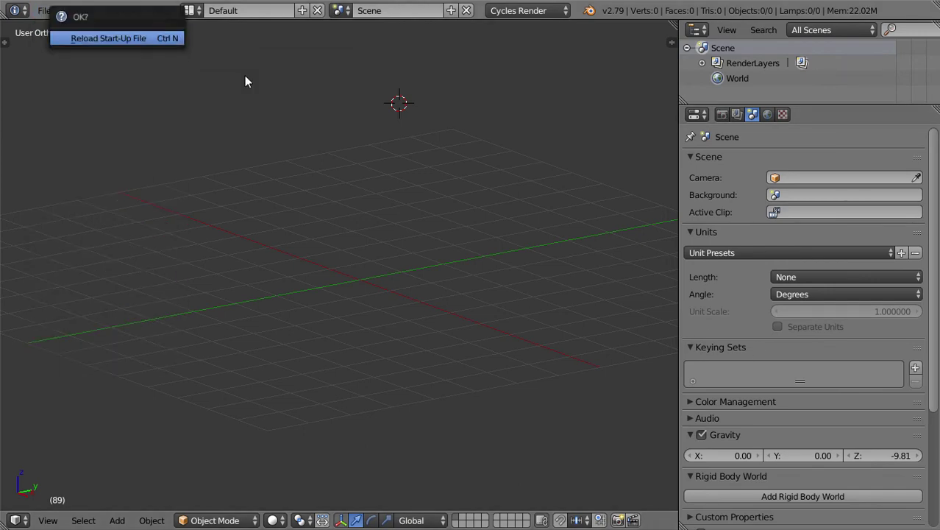
{"action": "left_click", "coordinate": [152, 40]}
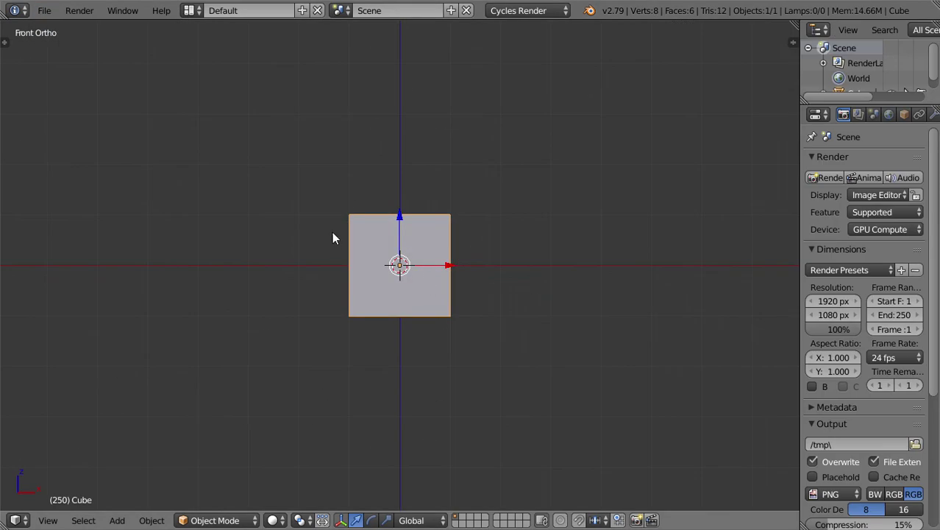
Scale the default cube up by a factor of 2
{"action": "key", "text": "s"}
{"action": "key", "text": "2"}
{"action": "key", "text": "Return"}
Move the cube 1 unit up along the Z axis
{"action": "key", "text": "g"}
{"action": "key", "text": "z"}
{"action": "key", "text": "1"}
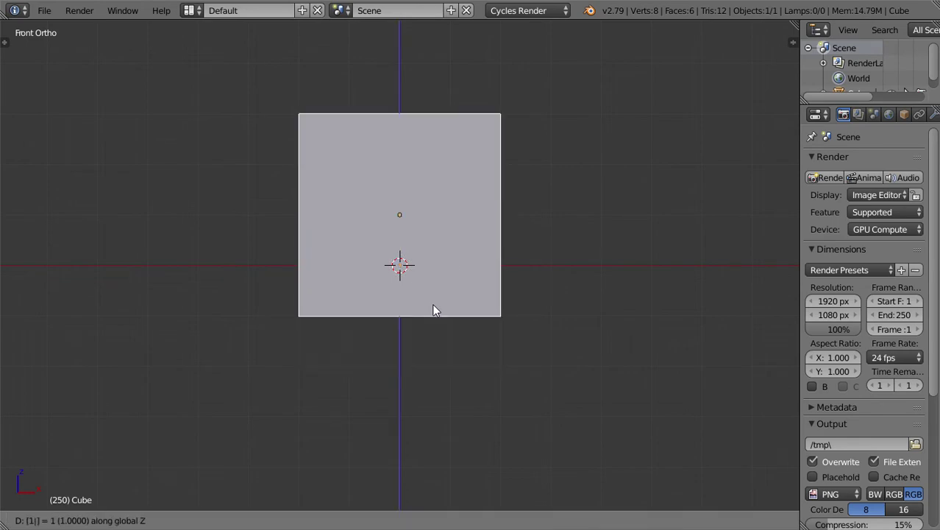
{"action": "key", "text": "Escape"}
{"action": "key", "text": "g"}
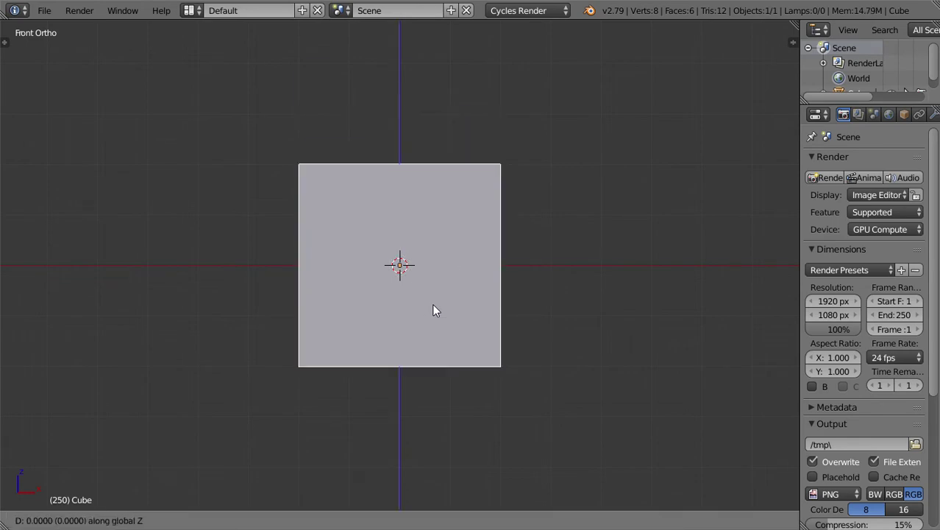
{"action": "key", "text": "z"}
{"action": "key", "text": "2"}
{"action": "key", "text": "Return"}
{"action": "key", "text": "ctrl+z"}
{"action": "key", "text": "g"}
{"action": "key", "text": "z"}
{"action": "key", "text": "1"}
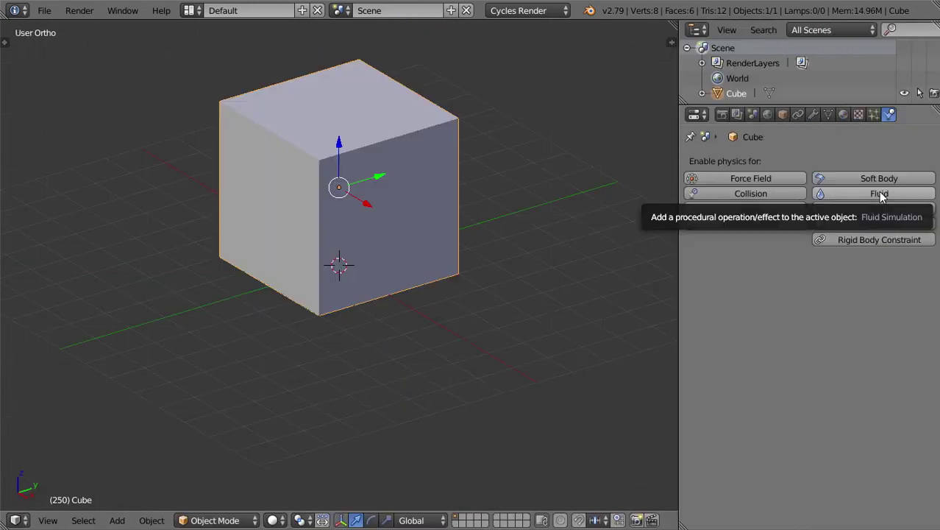
Enable fluid physics on the cube and set its fluid type to Domain
{"action": "left_click", "coordinate": [880, 194]}
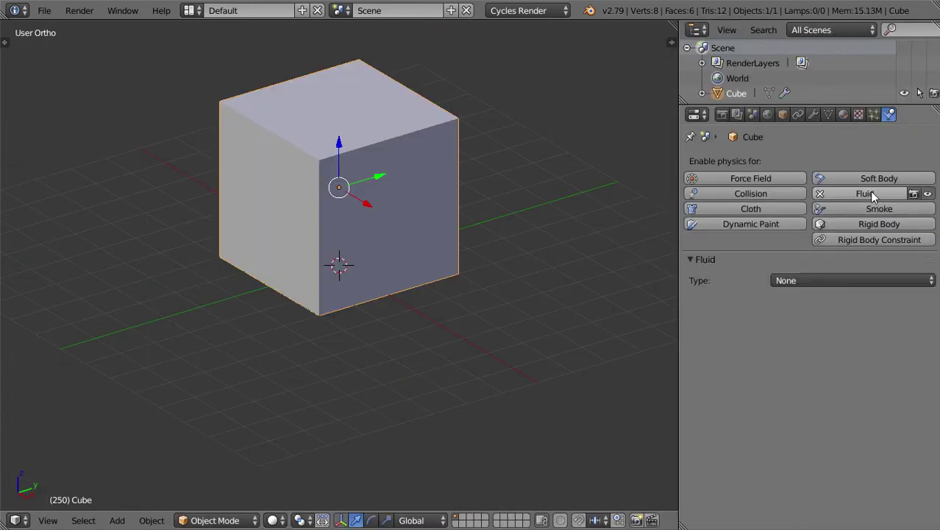
{"action": "left_click", "coordinate": [823, 277]}
{"action": "left_click", "coordinate": [811, 251]}
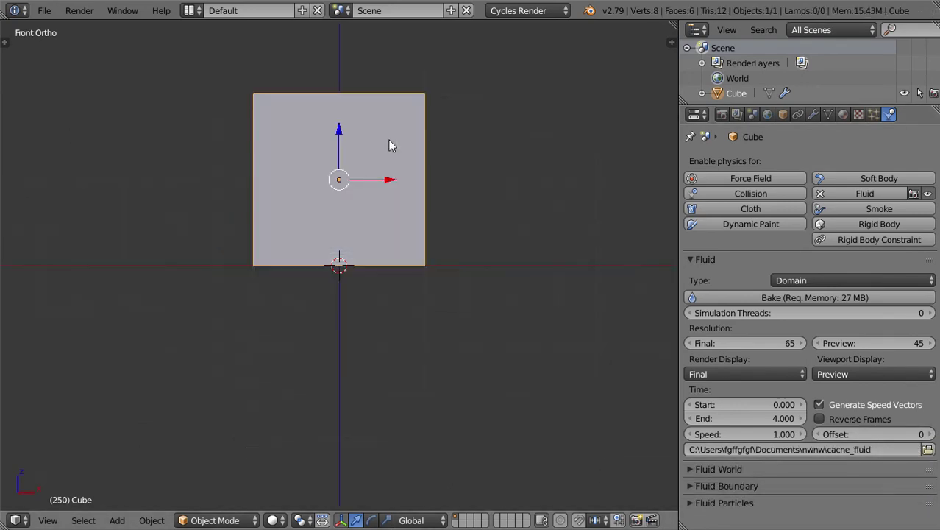
Switch to wireframe, snap the 3D cursor to the domain centre, and add a new cube
{"action": "key", "text": "g"}
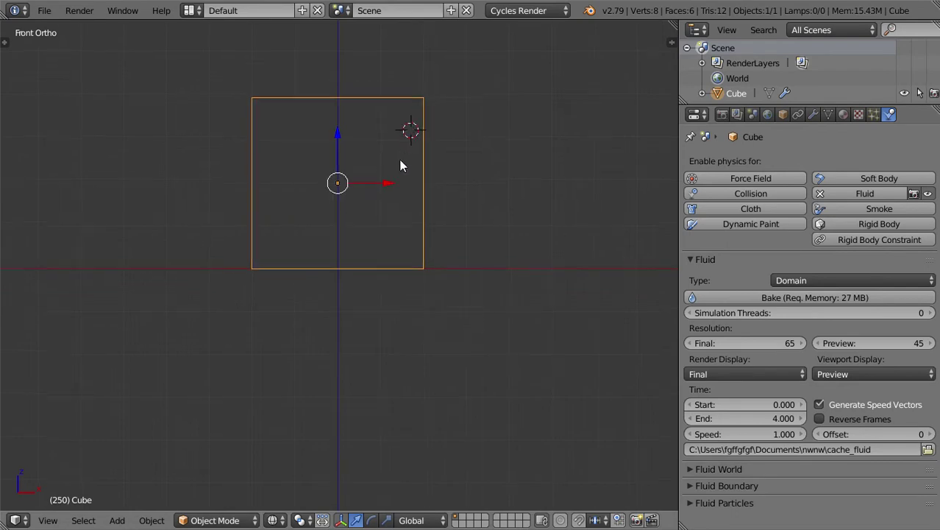
{"action": "key", "text": "shift+s"}
{"action": "left_click", "coordinate": [393, 178]}
{"action": "key", "text": "shift+a"}
{"action": "mouse_move", "coordinate": [393, 174]}
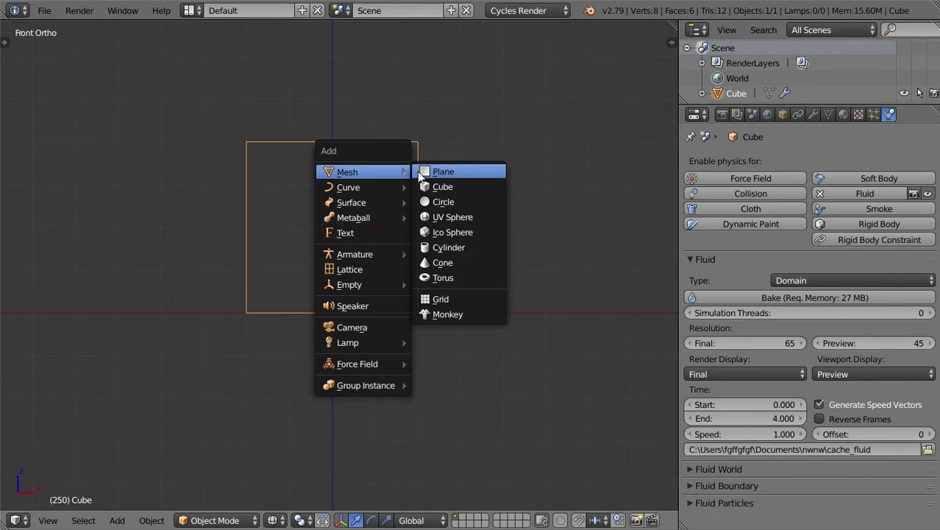
{"action": "left_click", "coordinate": [442, 186]}
Widen the new cube along X, flatten it along Z, and raise it inside the domain
{"action": "key", "text": "s"}
{"action": "key", "text": "x"}
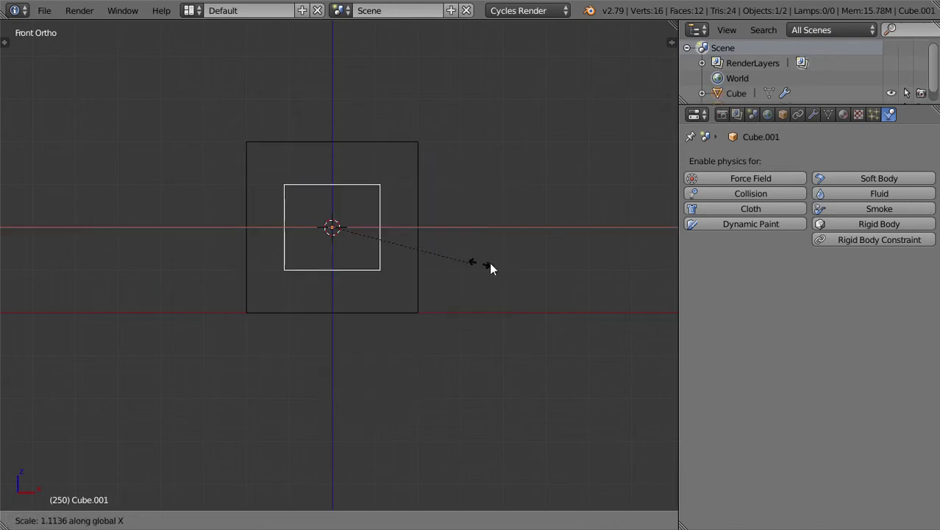
{"action": "left_click", "coordinate": [519, 261]}
{"action": "key", "text": "s"}
{"action": "key", "text": "z"}
{"action": "left_click", "coordinate": [387, 220]}
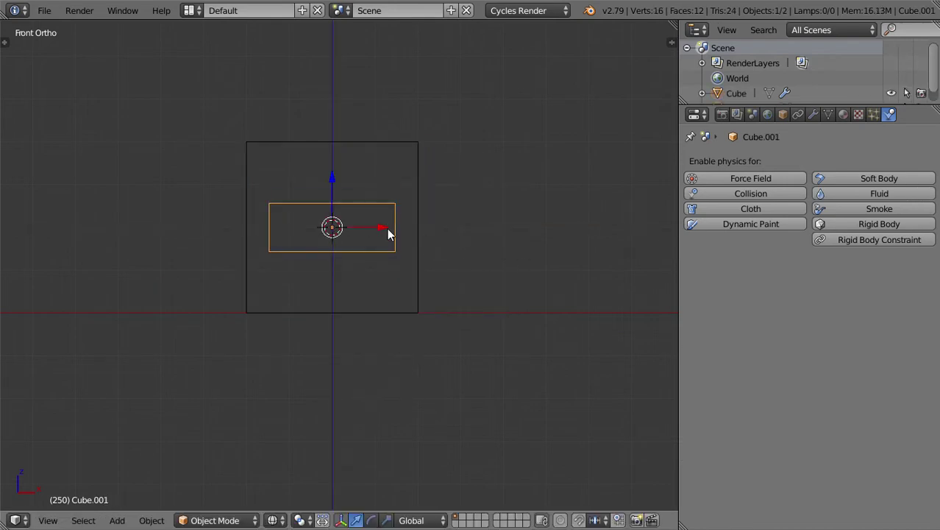
{"action": "key", "text": "g"}
{"action": "key", "text": "z"}
{"action": "left_click", "coordinate": [397, 184]}
Shrink the block uniformly and make it thinner along Z
{"action": "key", "text": "s"}
{"action": "left_click", "coordinate": [415, 235]}
{"action": "middle_click_drag", "start_coordinate": [420, 233], "coordinate": [314, 267]}
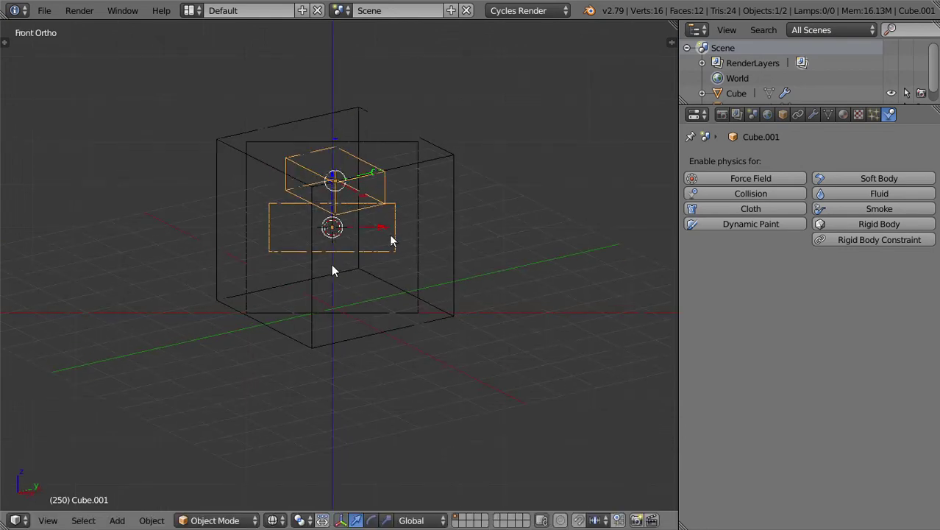
{"action": "key", "text": "s"}
{"action": "key", "text": "z"}
{"action": "left_click", "coordinate": [359, 225]}
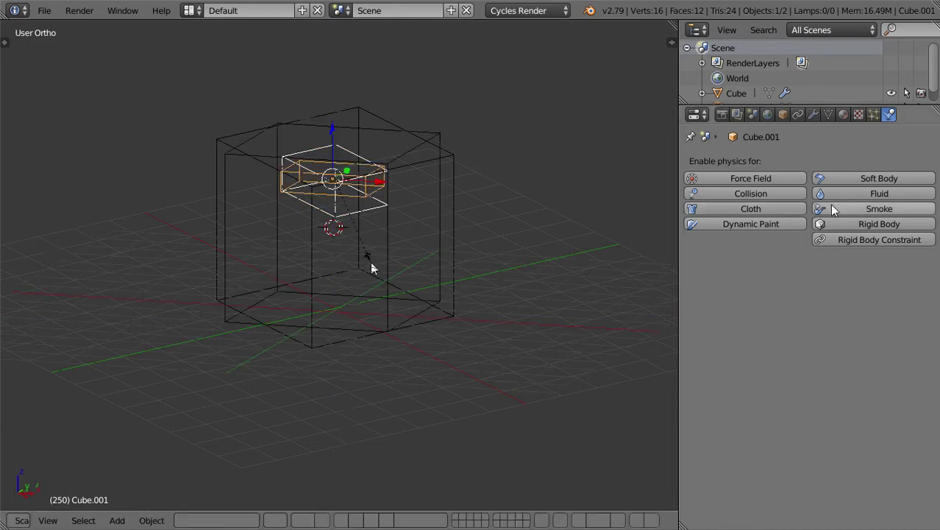
Give the flat block fluid physics with type set to Fluid
{"action": "left_click", "coordinate": [853, 192]}
{"action": "left_click", "coordinate": [843, 282]}
{"action": "left_click", "coordinate": [774, 232]}
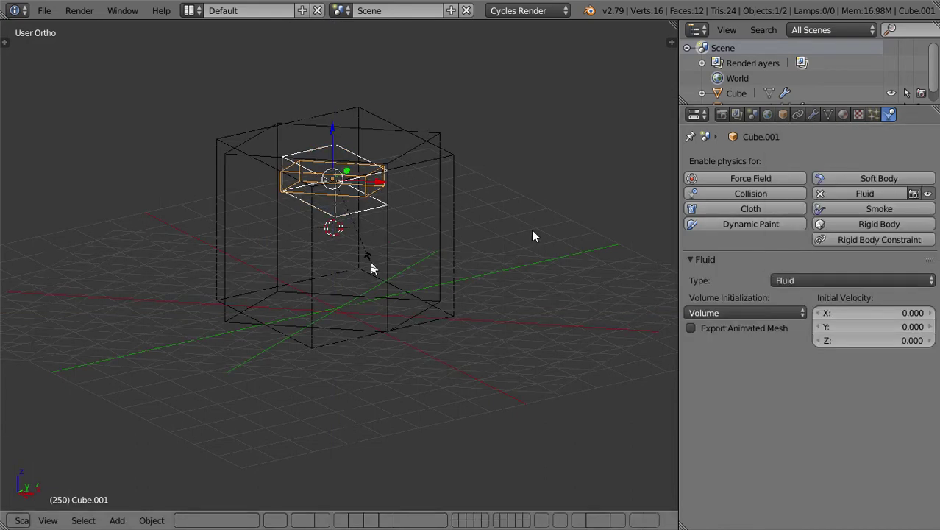
{"action": "key", "text": "ctrl+z"}
{"action": "key", "text": "ctrl+z"}
{"action": "key", "text": "ctrl+z"}
Cancel the accidental resize and select the large domain cube
{"action": "key", "text": "s"}
{"action": "right_click", "coordinate": [370, 261]}
{"action": "right_click", "coordinate": [346, 258]}
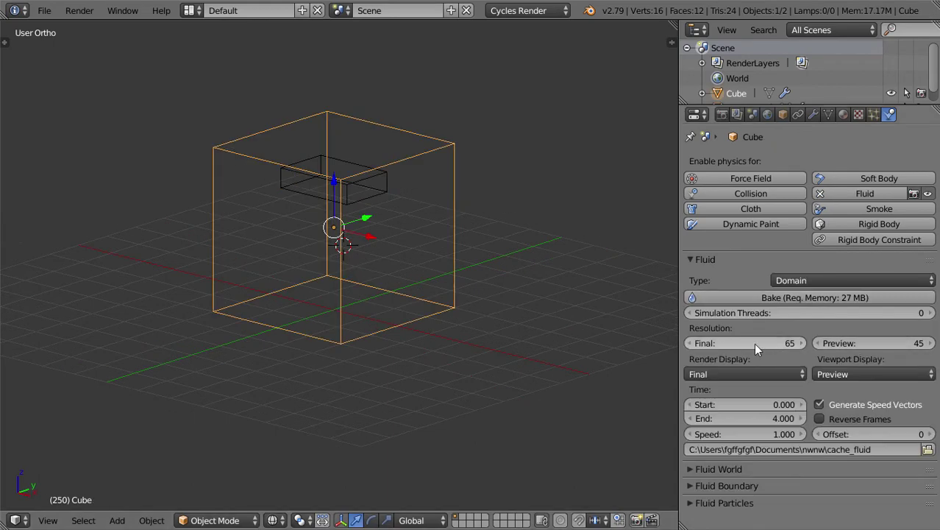
{"action": "right_click", "coordinate": [361, 246]}
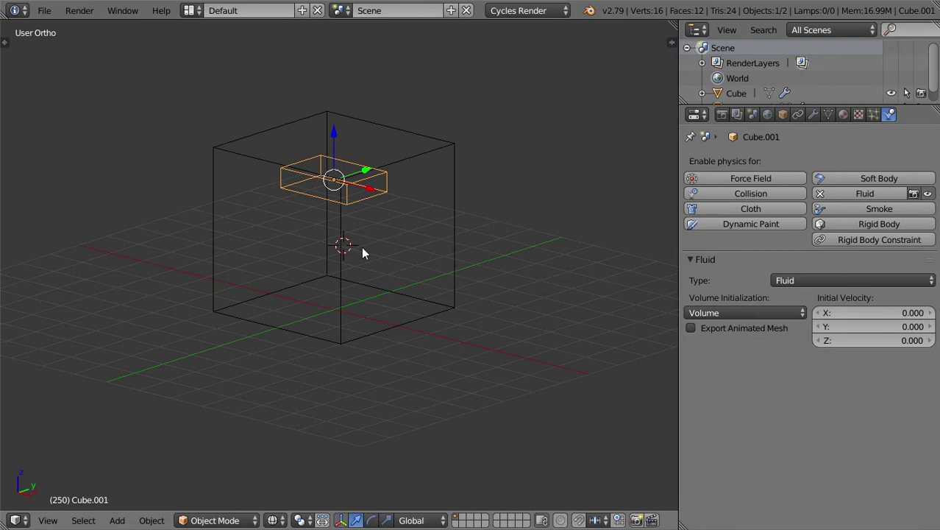
{"action": "right_click", "coordinate": [361, 247]}
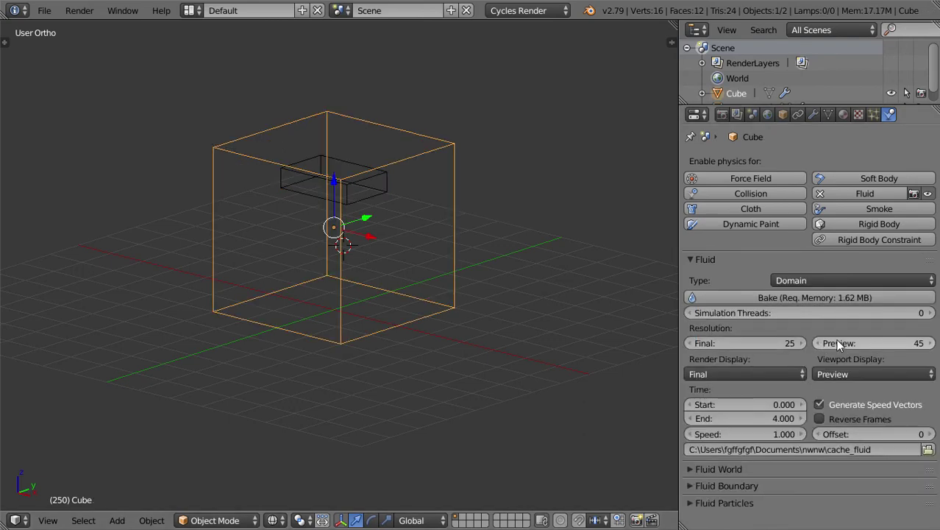
Set the domain's preview resolution to 30 and bake the fluid simulation
{"action": "left_click", "coordinate": [839, 349]}
{"action": "type", "text": "30"}
{"action": "key", "text": "Return"}
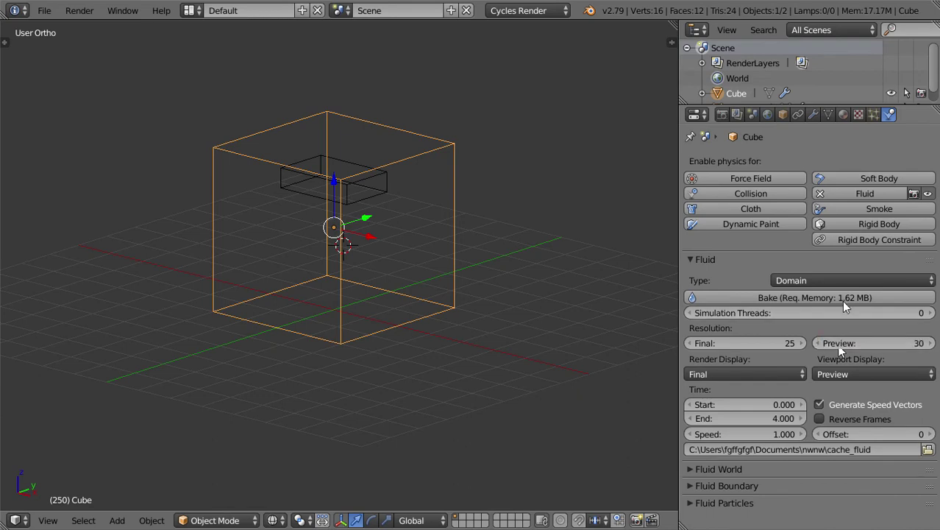
{"action": "left_click", "coordinate": [840, 298]}
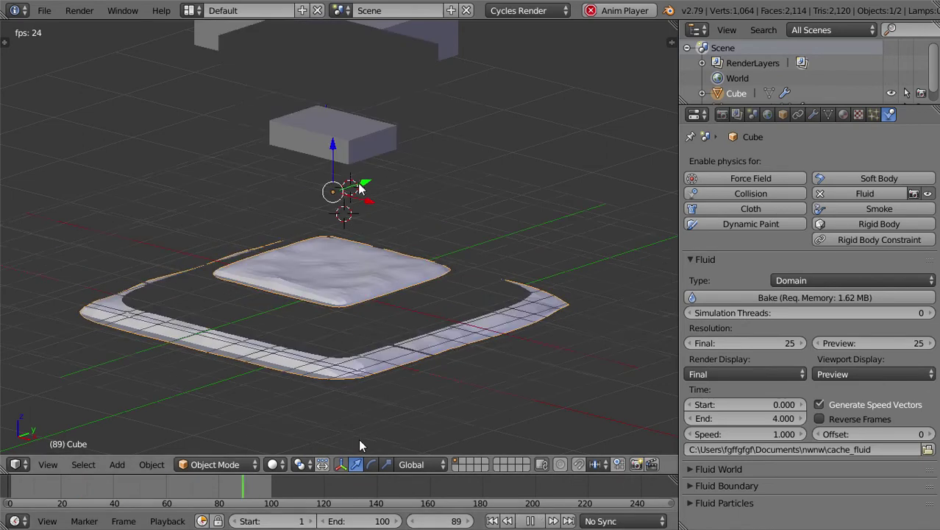
Stop playback and delete the flat fluid block
{"action": "key", "text": "alt+a"}
{"action": "key", "text": "x"}
{"action": "left_click", "coordinate": [352, 129]}
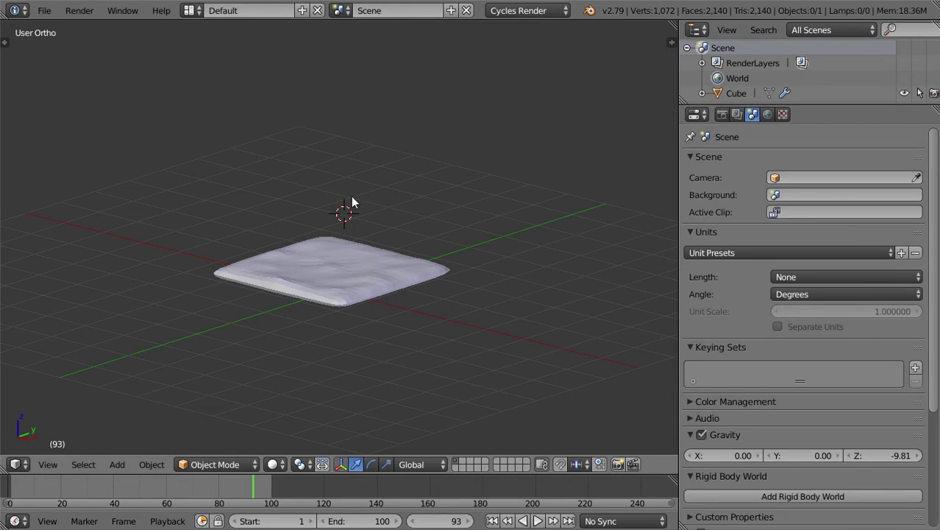
{"action": "key", "text": "ctrl+z"}
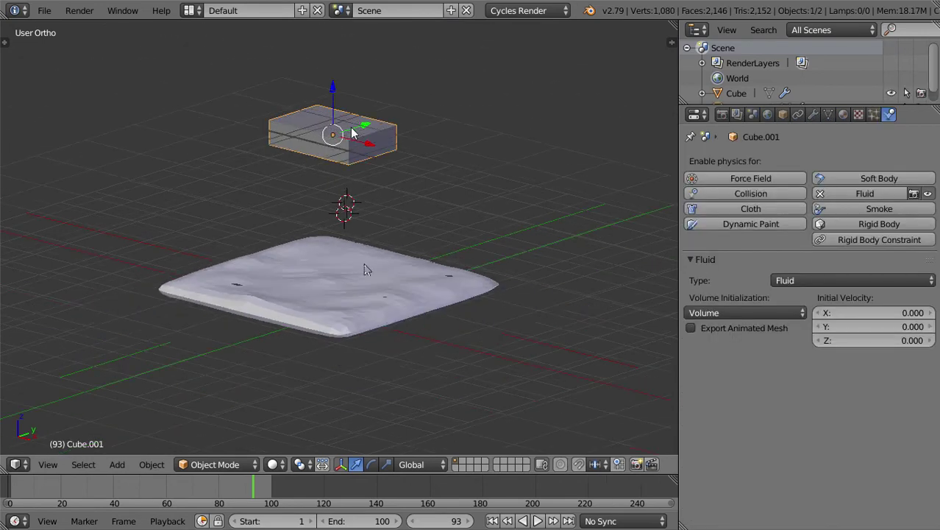
{"action": "key", "text": "ctrl+shift+z"}
Rewind to frame 1, play back the baked fluid simulation, then select all
{"action": "left_click", "coordinate": [412, 521]}
{"action": "key", "text": "Right"}
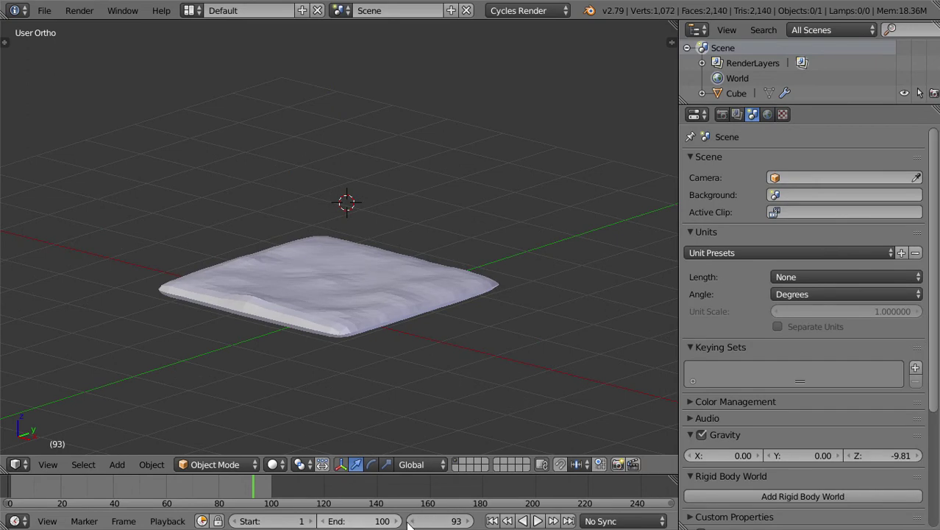
{"action": "key", "text": "shift+Left"}
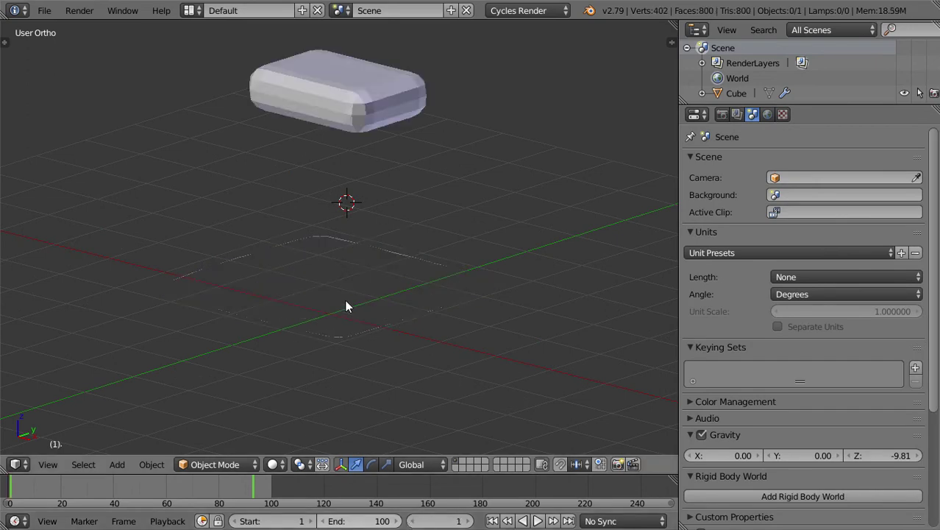
{"action": "left_click", "coordinate": [539, 520]}
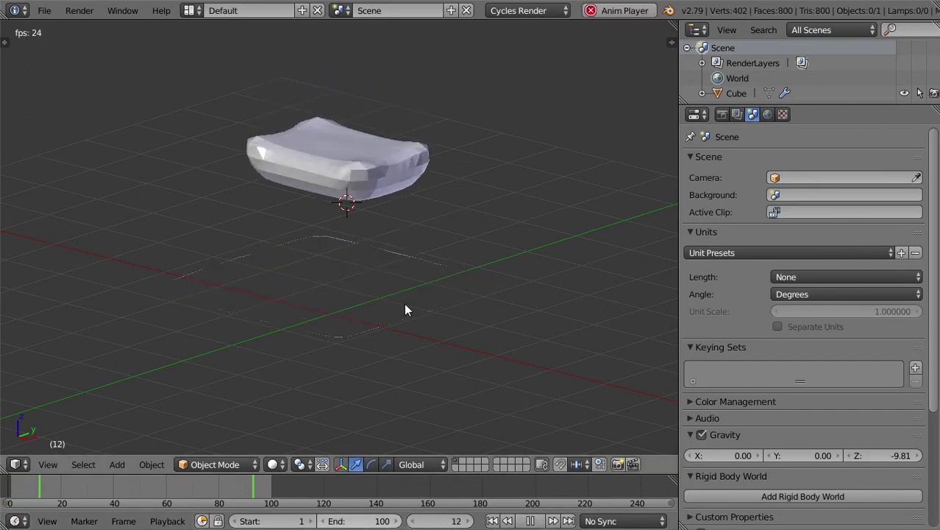
{"action": "key", "text": "Escape"}
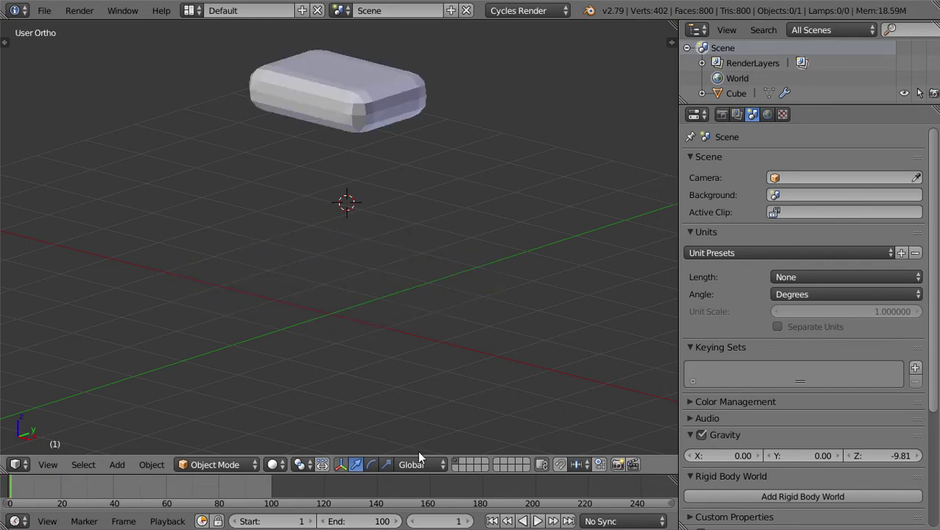
{"action": "left_click", "coordinate": [538, 521]}
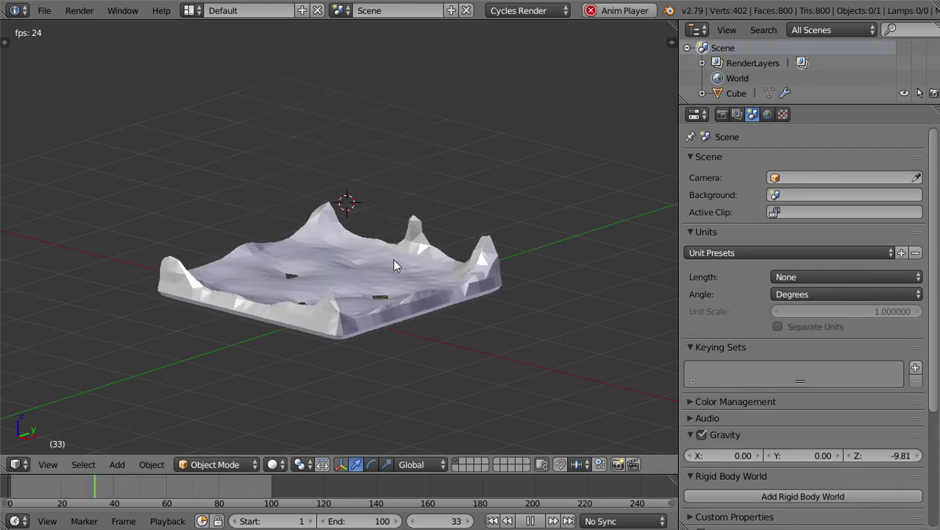
{"action": "key", "text": "Escape"}
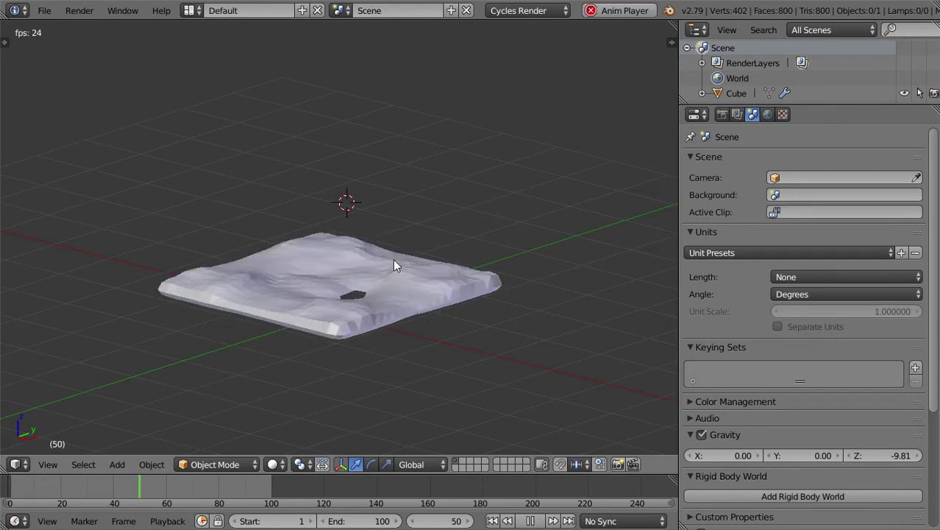
{"action": "key", "text": "Escape"}
{"action": "key", "text": "a"}
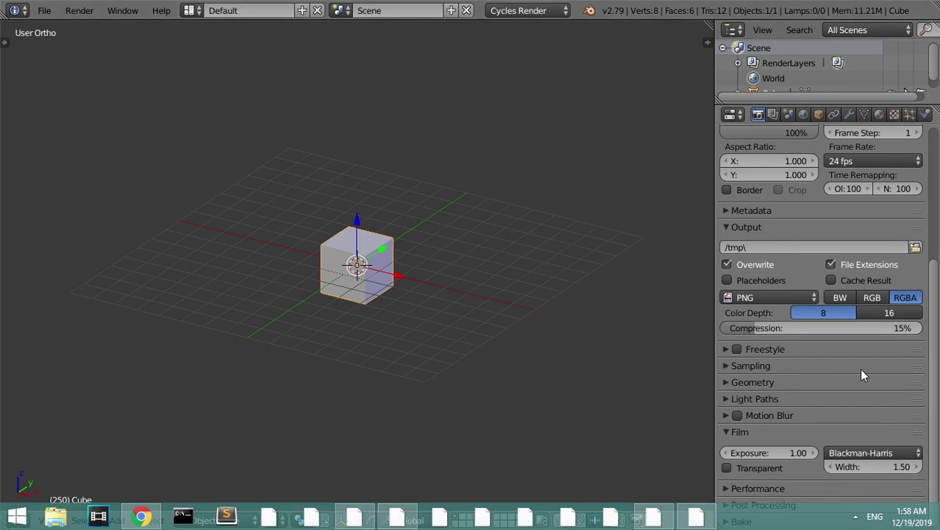
In front view, scale the cube about twice its size and raise it 2 units along Z
{"action": "middle_click_drag", "start_coordinate": [530, 294], "coordinate": [500, 278]}
{"action": "key", "text": "KP_1"}
{"action": "scroll", "coordinate": [405, 268], "scroll_direction": "up", "scroll_amount": 4}
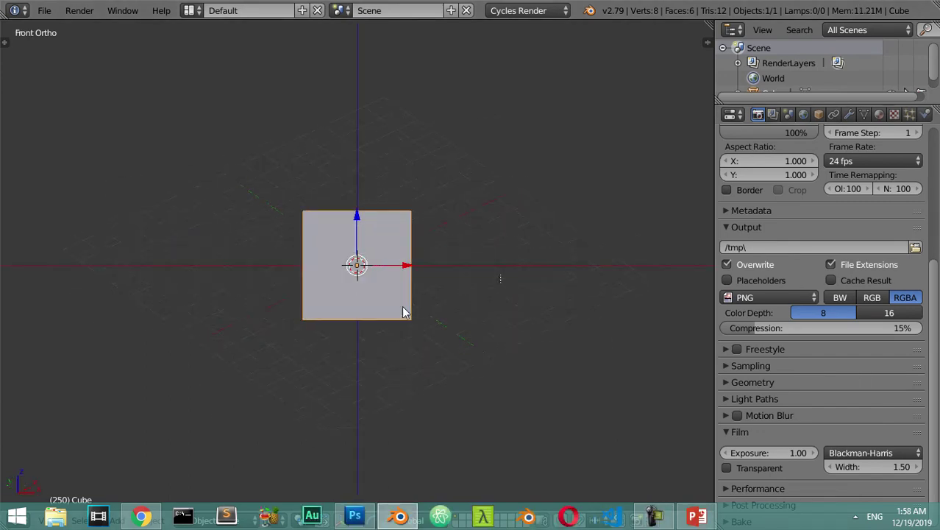
{"action": "key", "text": "s"}
{"action": "left_click", "coordinate": [504, 324]}
{"action": "key", "text": "g"}
{"action": "key", "text": "z"}
{"action": "key", "text": "2"}
{"action": "key", "text": "Return"}
{"action": "scroll", "coordinate": [441, 147], "scroll_direction": "down", "scroll_amount": 4}
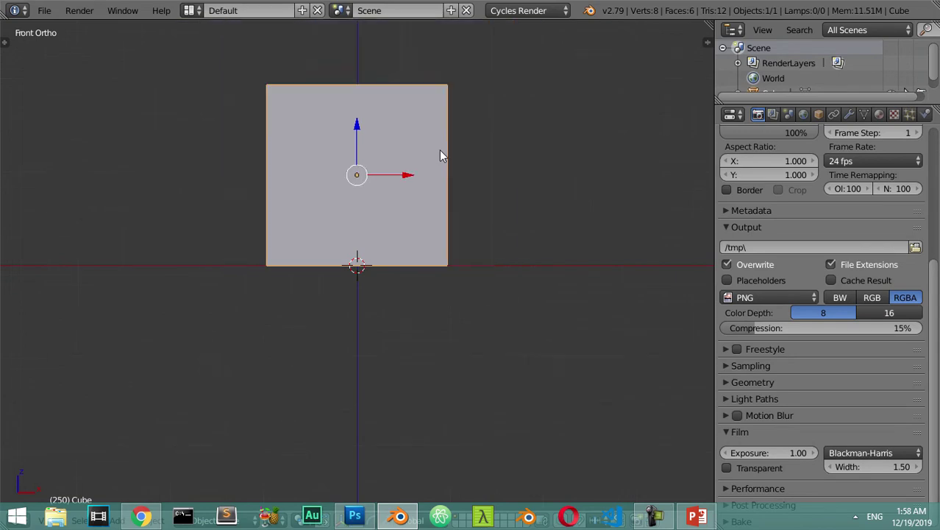
{"action": "middle_click_drag", "start_coordinate": [439, 150], "coordinate": [437, 229], "text": "shift"}
Switch to wireframe and add a UV Sphere at the origin
{"action": "key", "text": "shift+z"}
{"action": "key", "text": "z"}
{"action": "scroll", "coordinate": [363, 173], "scroll_direction": "up", "scroll_amount": 2}
{"action": "key", "text": "shift+a"}
{"action": "left_click", "coordinate": [414, 196]}
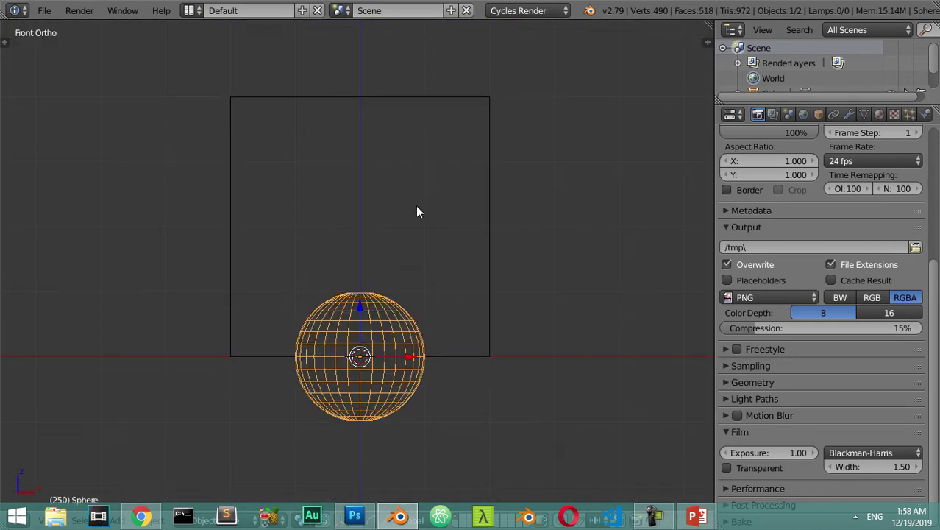
Shrink the sphere and place it near the top inside the cube
{"action": "key", "text": "g"}
{"action": "key", "text": "z"}
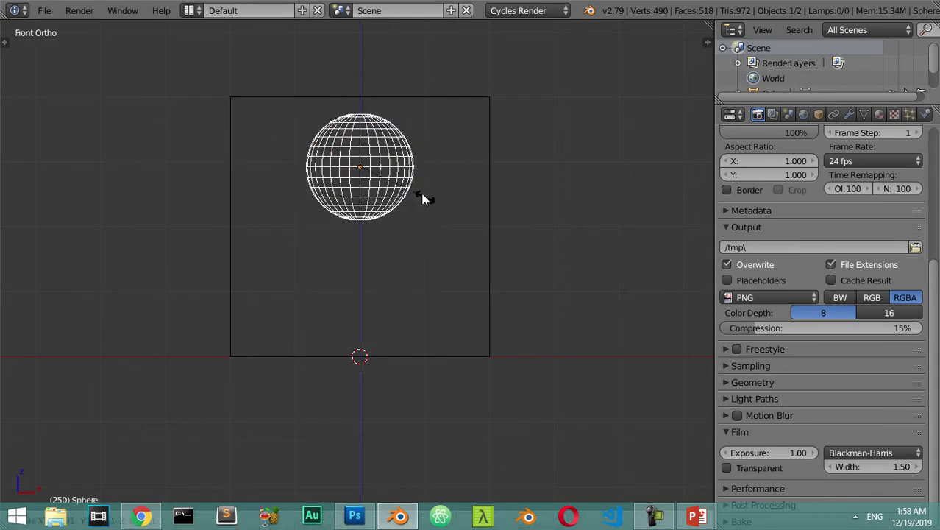
{"action": "left_click", "coordinate": [395, 152]}
{"action": "key", "text": "g"}
{"action": "key", "text": "z"}
{"action": "left_click", "coordinate": [403, 162]}
{"action": "middle_click_drag", "start_coordinate": [403, 162], "coordinate": [417, 210]}
{"action": "key", "text": "KP_1"}
{"action": "key", "text": "g"}
Select the cube, enable fluid physics, and set its type to Domain
{"action": "right_click", "coordinate": [442, 147]}
{"action": "left_click", "coordinate": [925, 114]}
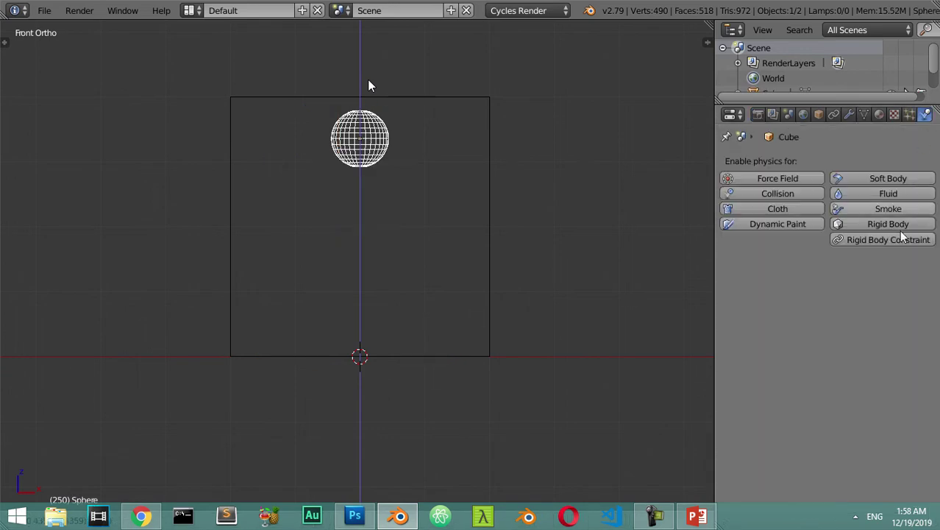
{"action": "left_click", "coordinate": [875, 194]}
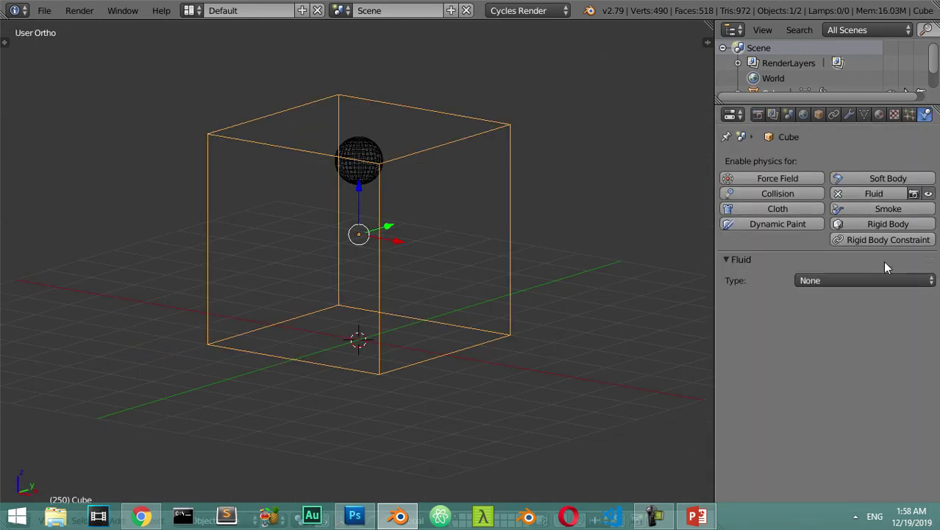
{"action": "left_click", "coordinate": [882, 279]}
{"action": "left_click", "coordinate": [838, 249]}
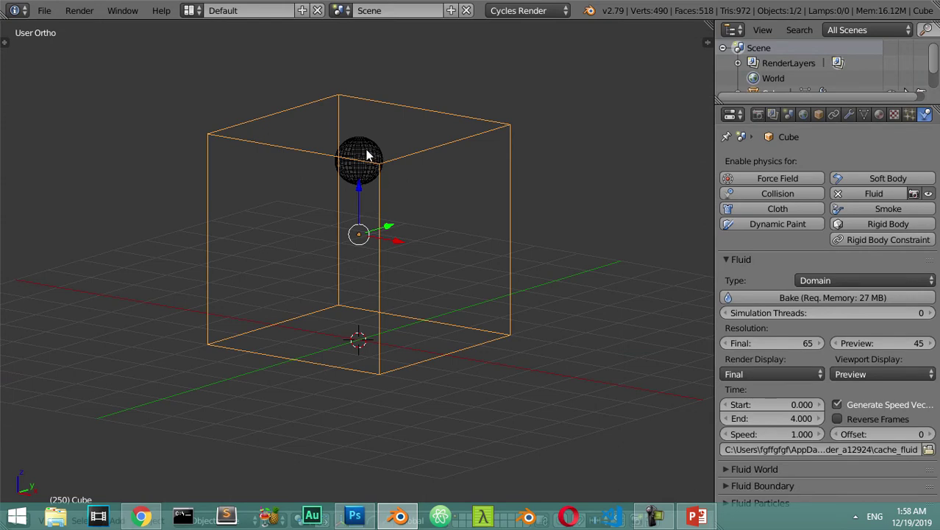
Select the sphere and give it fluid physics with type Fluid
{"action": "right_click", "coordinate": [365, 151]}
{"action": "left_click", "coordinate": [891, 196]}
{"action": "left_click", "coordinate": [864, 280]}
{"action": "left_click", "coordinate": [816, 230]}
Select the cube and widen the Properties area to show its Domain settings
{"action": "scroll", "coordinate": [537, 276], "scroll_direction": "down", "scroll_amount": 3}
{"action": "scroll", "coordinate": [538, 275], "scroll_direction": "up", "scroll_amount": 4}
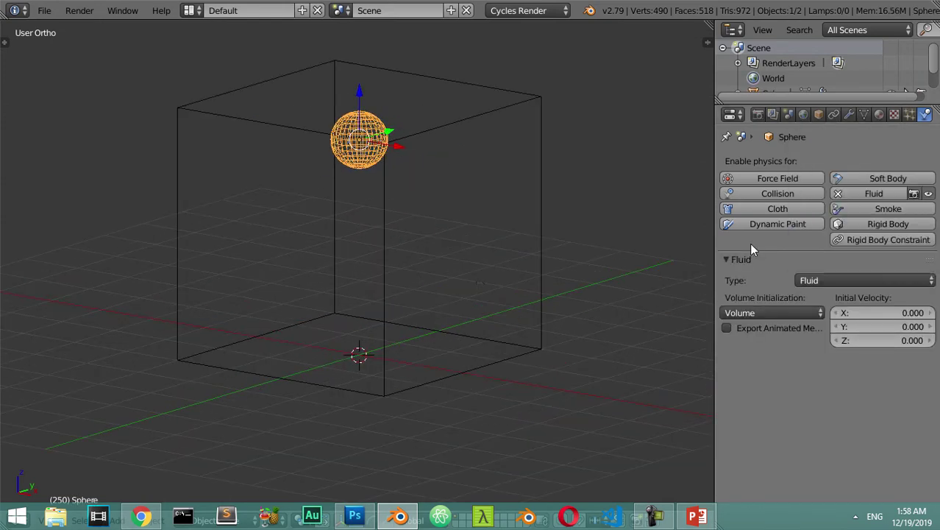
{"action": "scroll", "coordinate": [592, 270], "scroll_direction": "down", "scroll_amount": 1}
{"action": "right_click", "coordinate": [511, 266]}
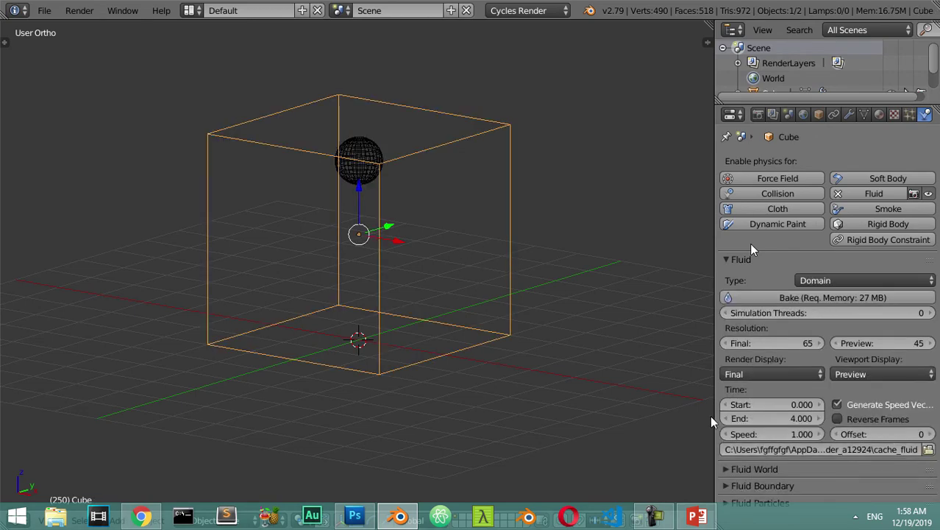
{"action": "left_click_drag", "start_coordinate": [713, 398], "coordinate": [549, 381]}
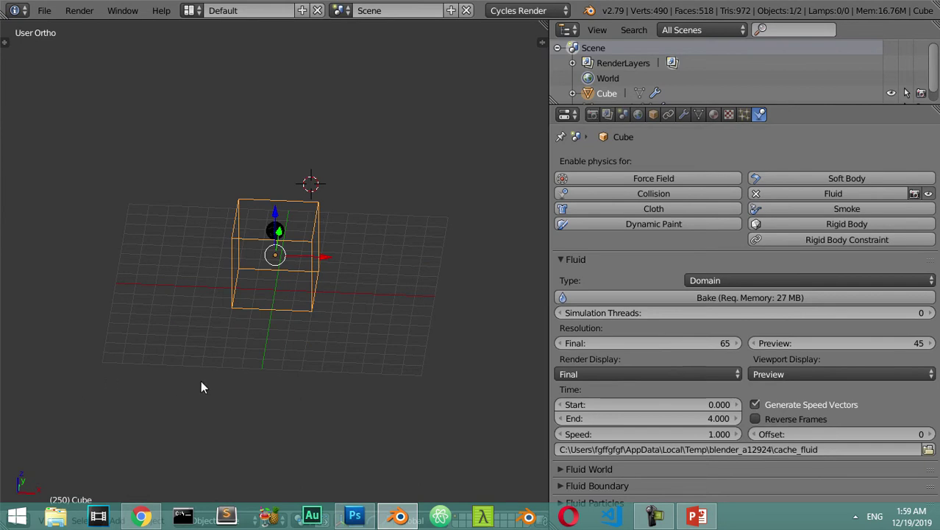
Toggle the Blender window into fullscreen mode
{"action": "left_click", "coordinate": [123, 11]}
{"action": "left_click", "coordinate": [139, 43]}
{"action": "left_click", "coordinate": [123, 11]}
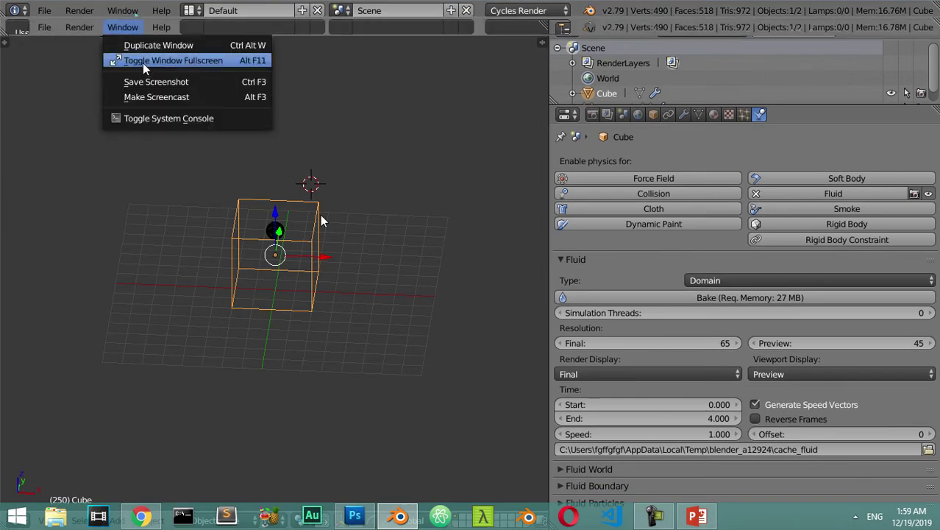
{"action": "left_click", "coordinate": [143, 62]}
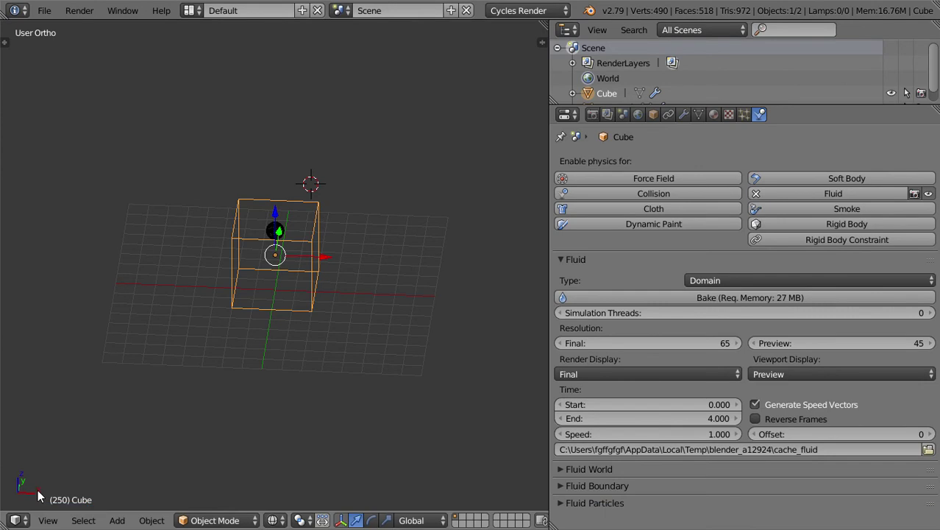
Split off a Timeline area beneath the 3D view and test playback
{"action": "left_click_drag", "start_coordinate": [3, 526], "coordinate": [17, 439]}
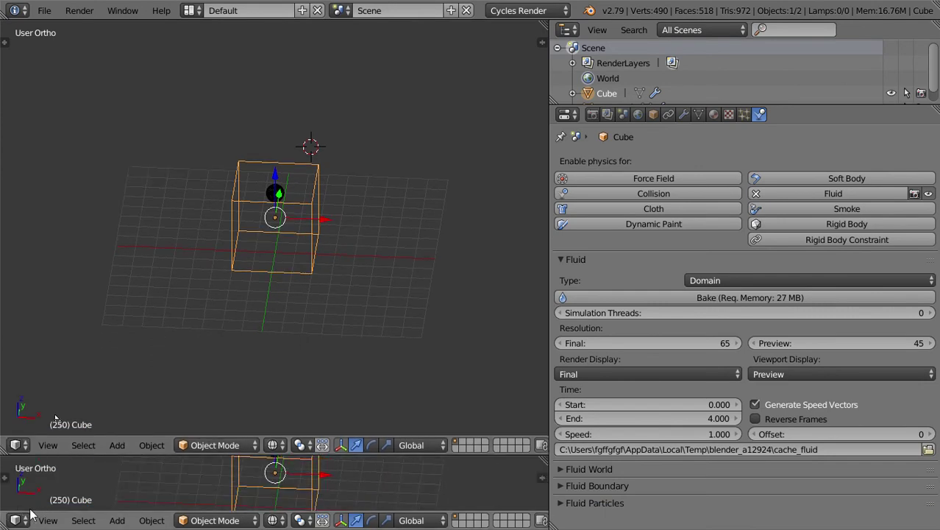
{"action": "left_click", "coordinate": [15, 520]}
{"action": "left_click", "coordinate": [44, 478]}
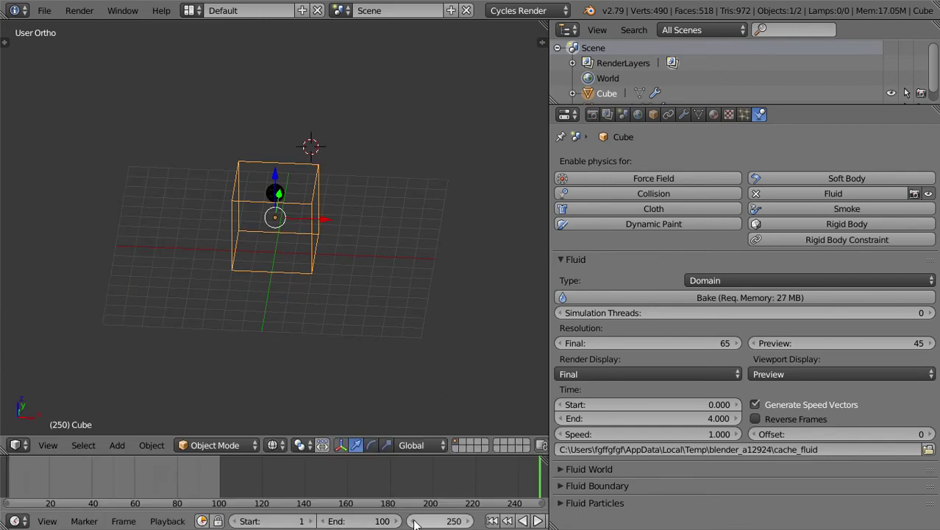
{"action": "left_click", "coordinate": [530, 521]}
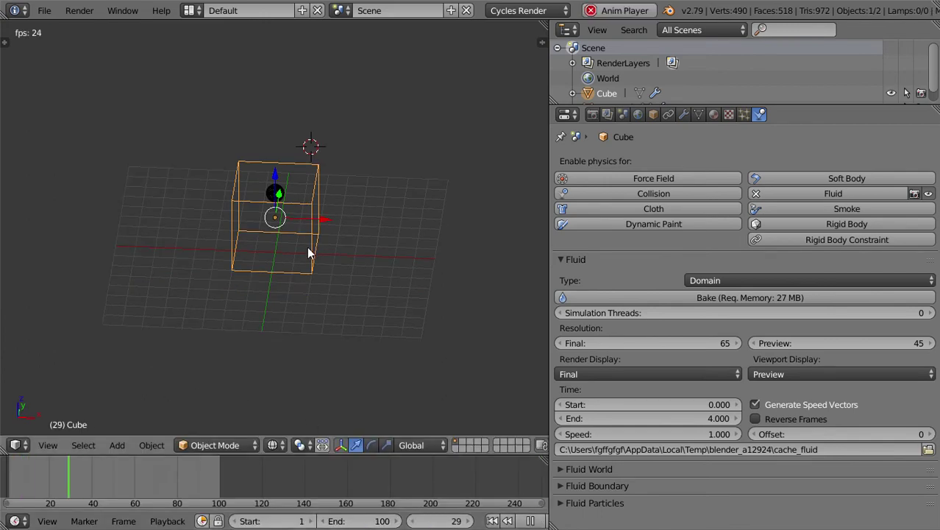
{"action": "key", "text": "Escape"}
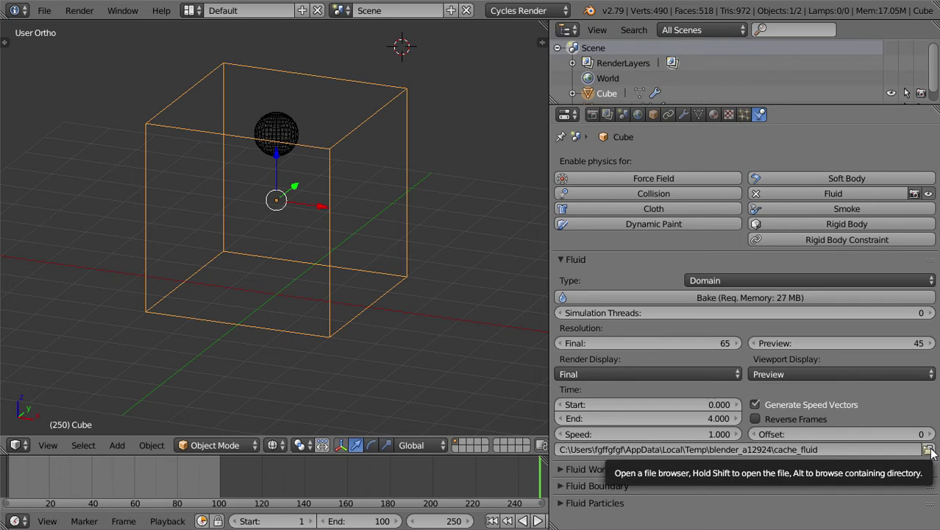
{"action": "left_click", "coordinate": [929, 450]}
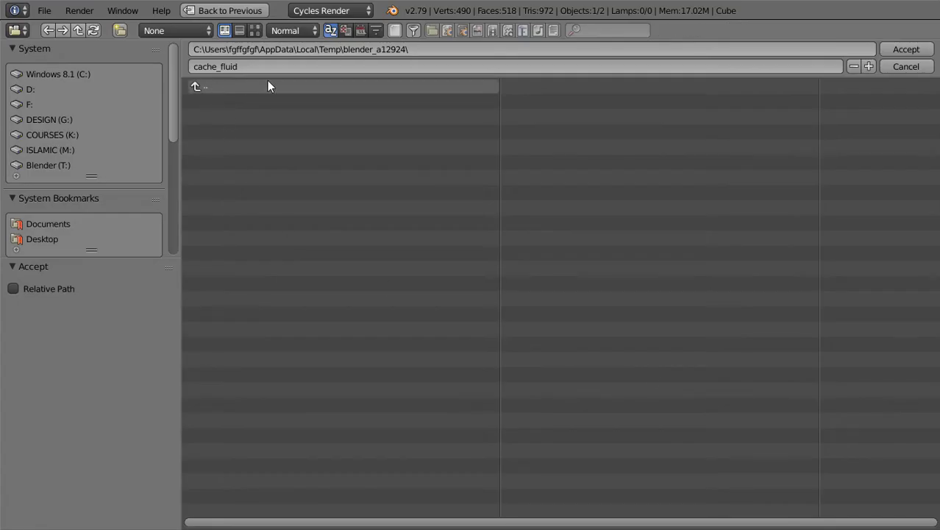
{"action": "left_click", "coordinate": [205, 88]}
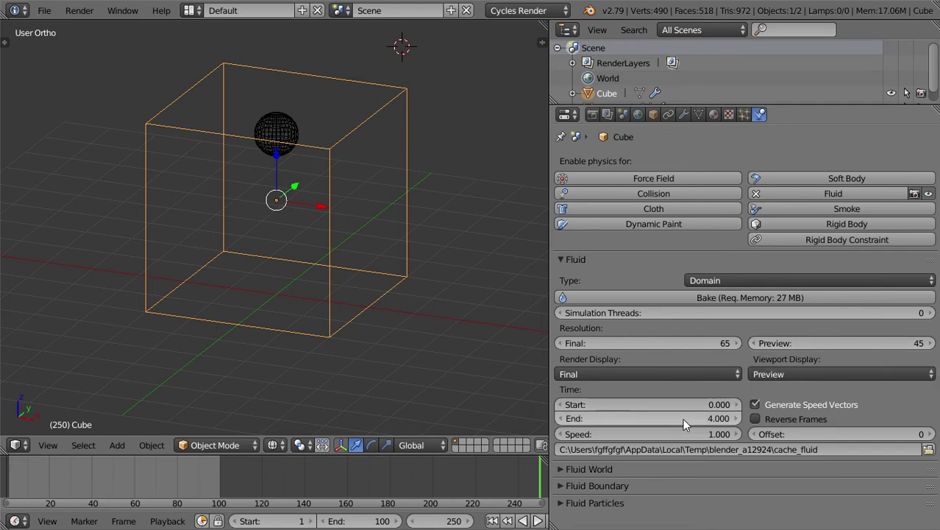
Set the scene frame rate to 30 fps in the render settings
{"action": "left_click", "coordinate": [593, 114]}
{"action": "scroll", "coordinate": [867, 304], "scroll_direction": "up", "scroll_amount": 5}
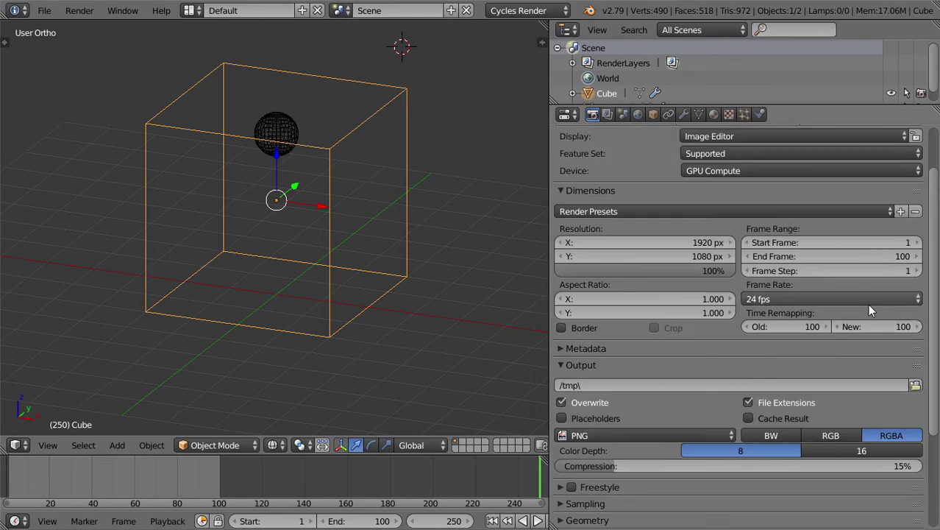
{"action": "left_click", "coordinate": [856, 298]}
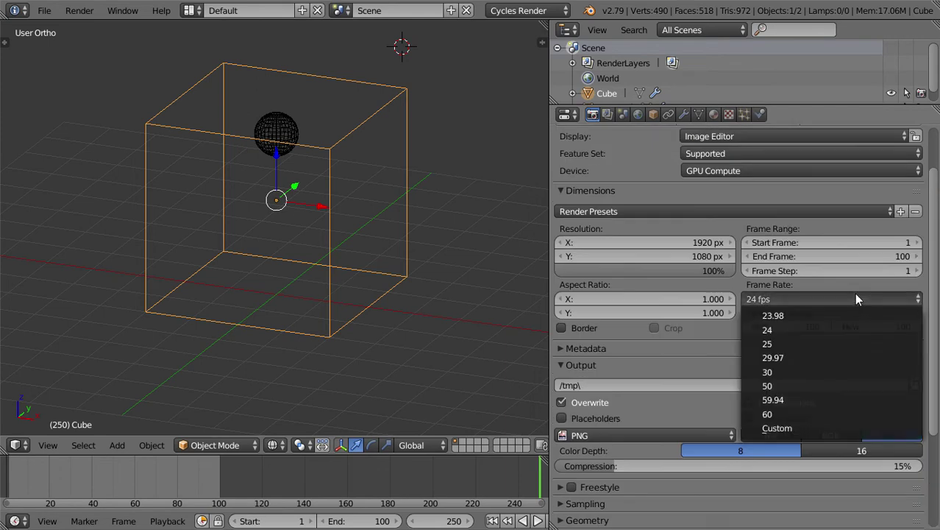
{"action": "left_click", "coordinate": [795, 374]}
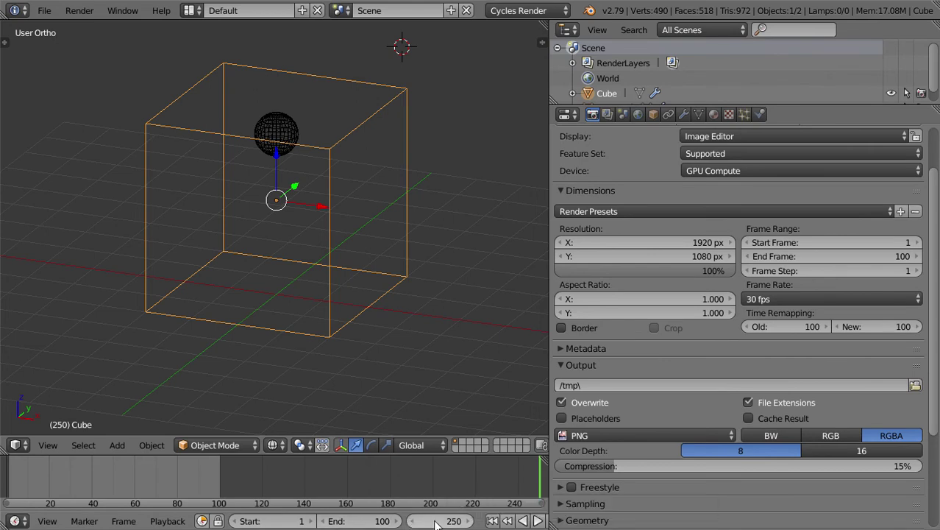
Set the animation end frame to 120 and change the current frame
{"action": "left_click", "coordinate": [394, 522]}
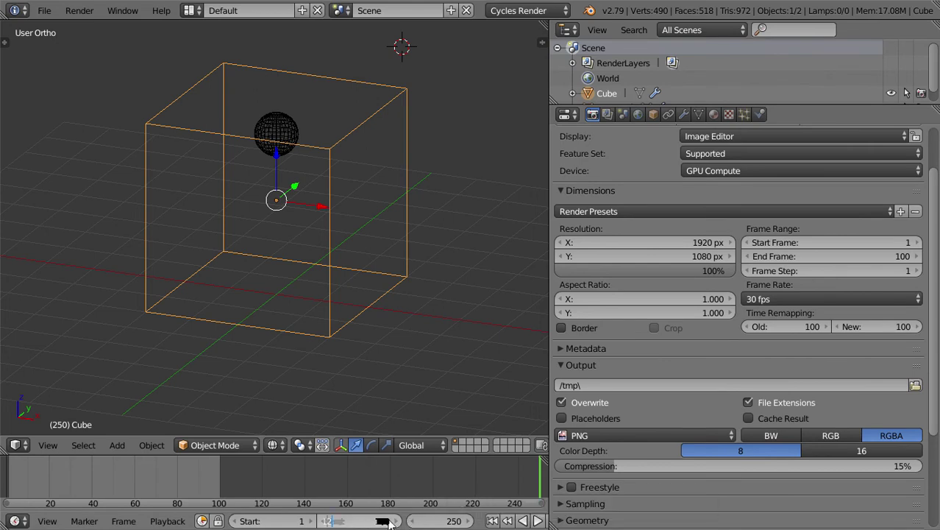
{"action": "type", "text": "120"}
{"action": "key", "text": "Tab"}
{"action": "type", "text": "12"}
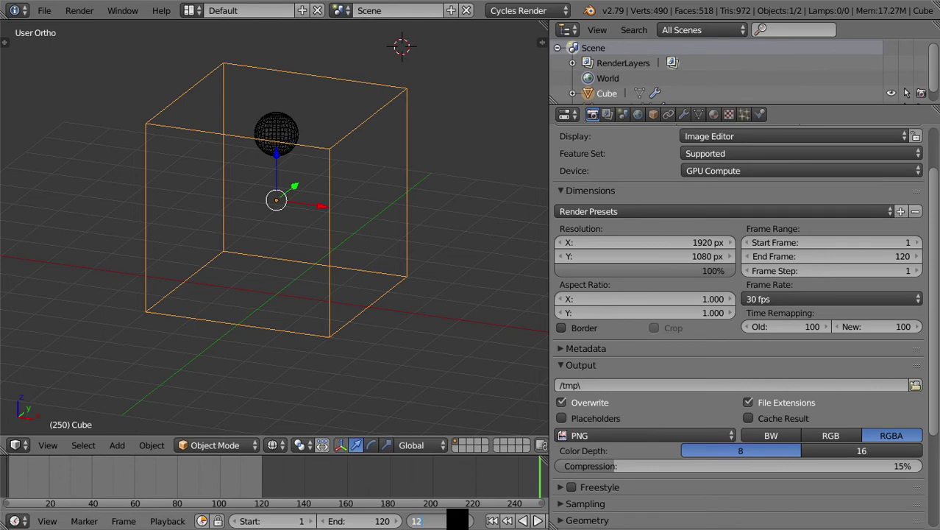
{"action": "key", "text": "Return"}
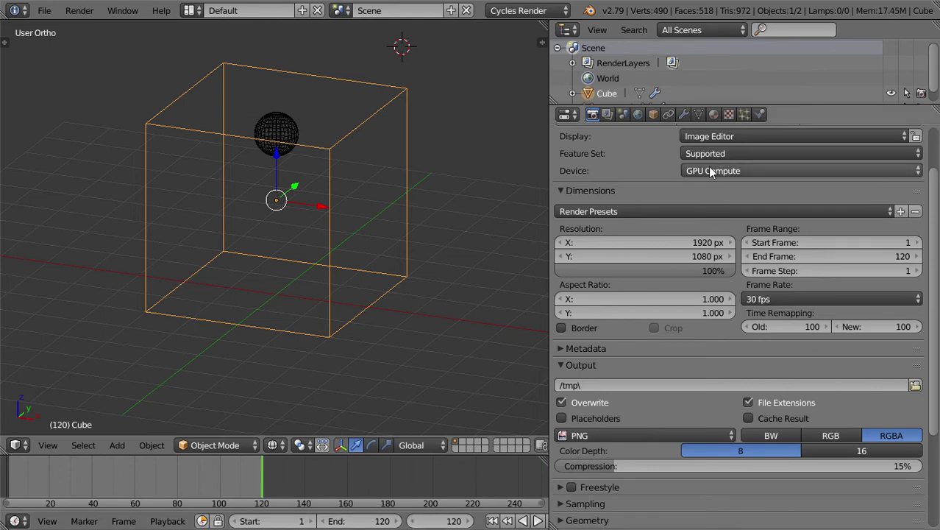
{"action": "left_click", "coordinate": [760, 114]}
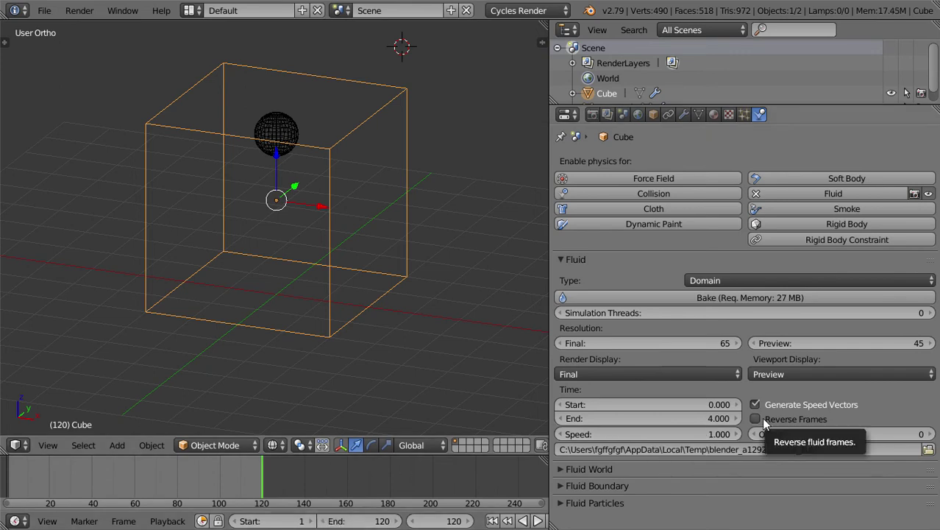
Rewind to frame 1 and set the domain's Final and Preview resolutions to 100
{"action": "key", "text": "shift+Left"}
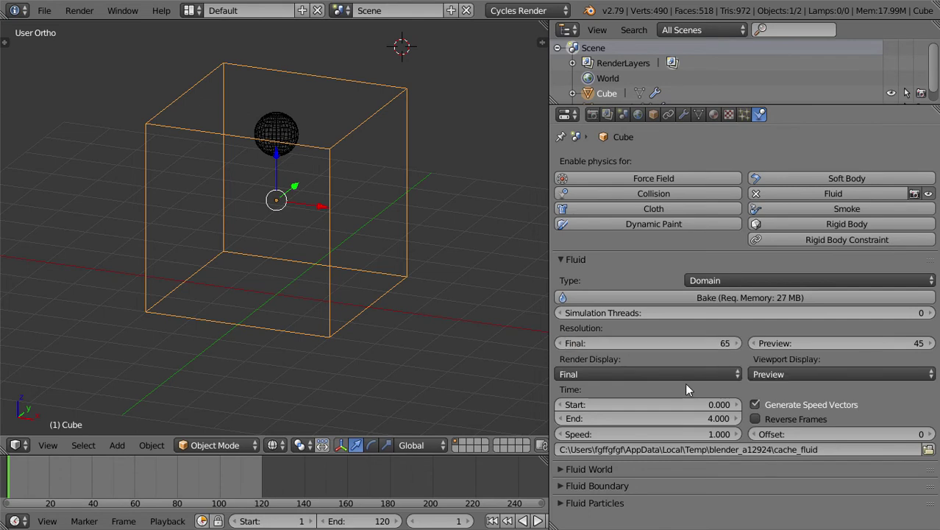
{"action": "left_click", "coordinate": [669, 345]}
{"action": "type", "text": "100"}
{"action": "key", "text": "Return"}
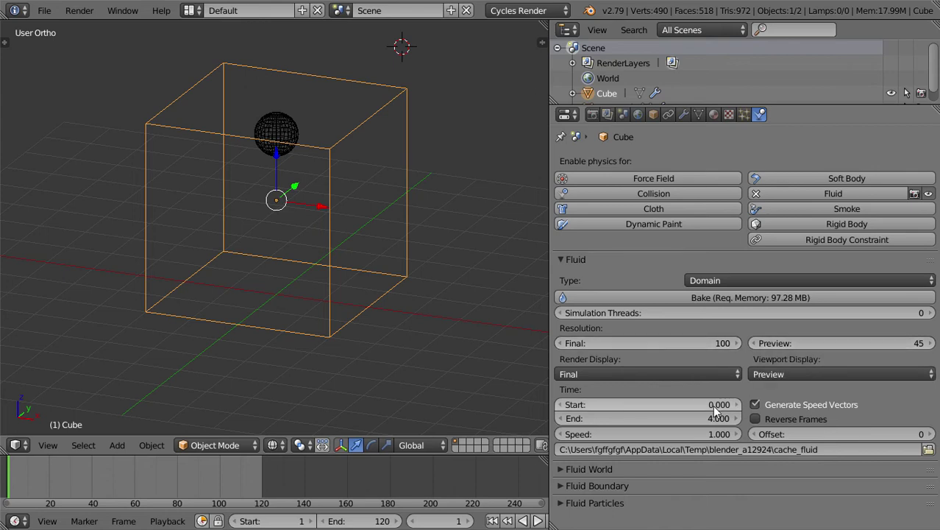
{"action": "left_click", "coordinate": [799, 343]}
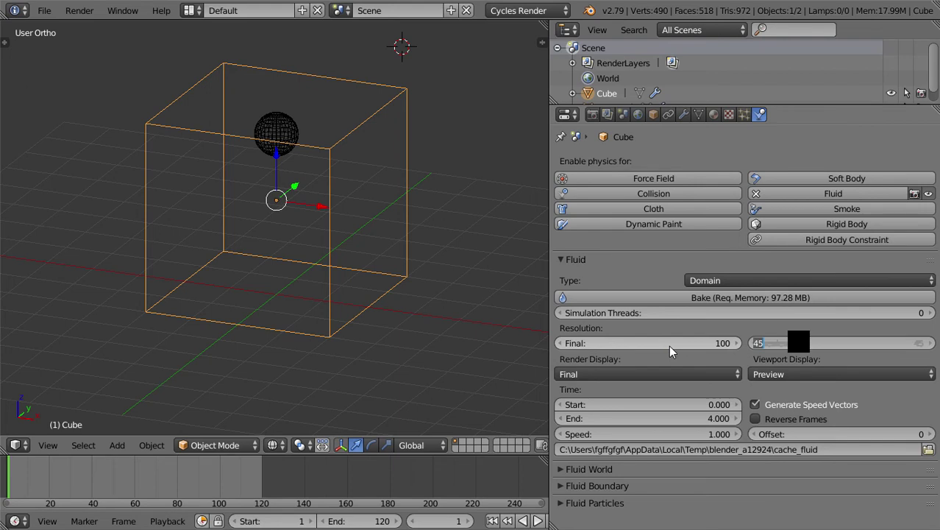
{"action": "type", "text": "1"}
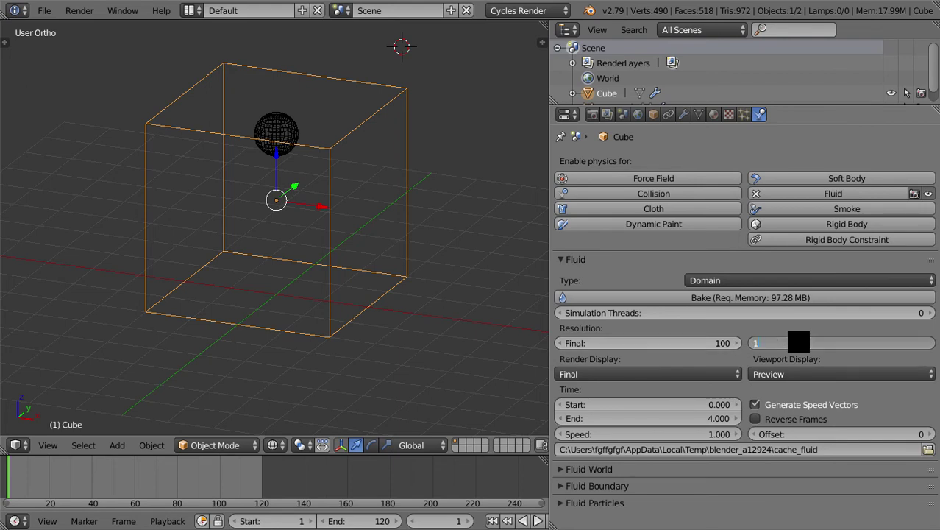
{"action": "type", "text": "5"}
{"action": "key", "text": "Return"}
{"action": "left_click", "coordinate": [798, 341]}
{"action": "type", "text": "100"}
{"action": "key", "text": "Return"}
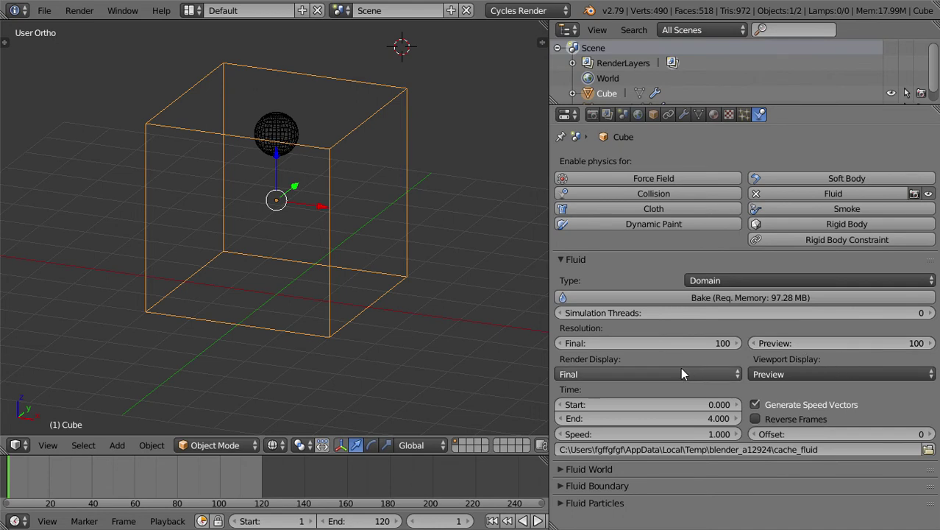
Leave the domain's Render Display on Final and Viewport Display unchanged
{"action": "left_click", "coordinate": [657, 375]}
{"action": "left_click", "coordinate": [657, 375]}
{"action": "left_click", "coordinate": [814, 376]}
{"action": "left_click", "coordinate": [814, 370]}
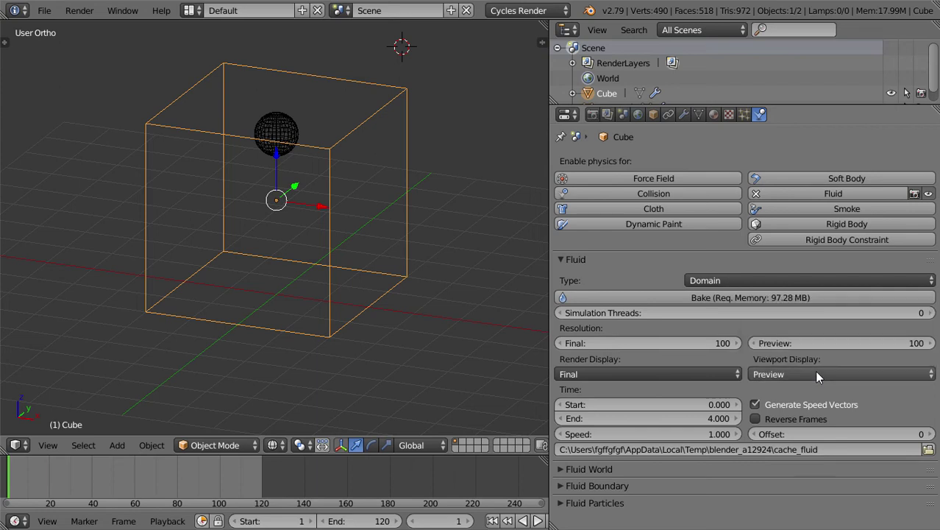
{"action": "left_click", "coordinate": [669, 372]}
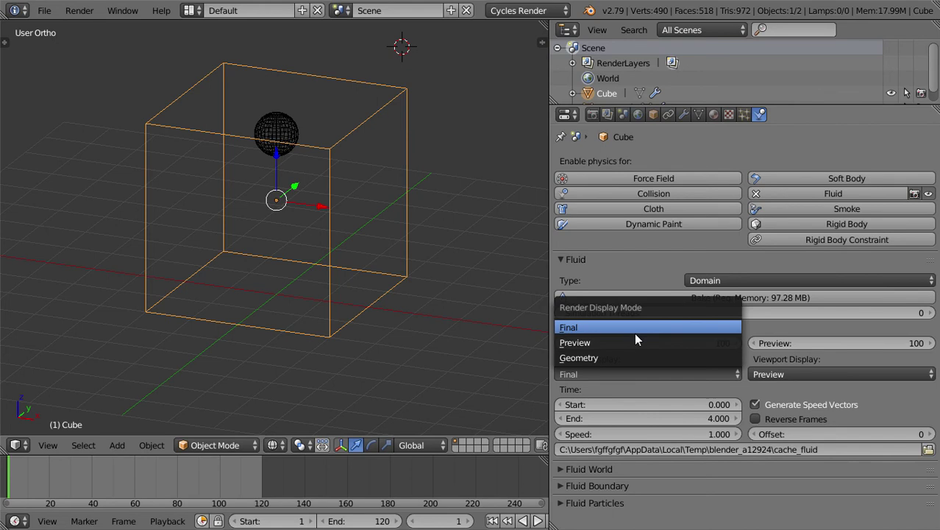
{"action": "left_click", "coordinate": [634, 330]}
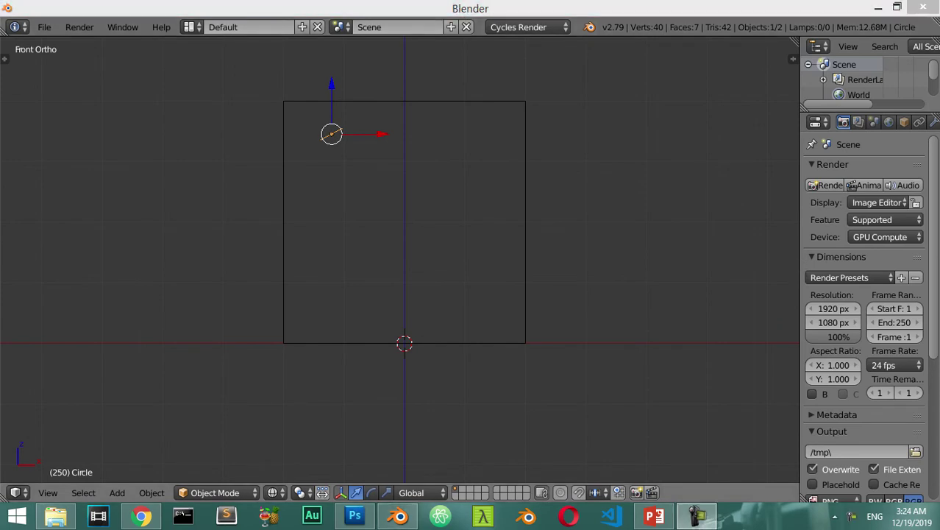
Add Fluid physics to the cube as type Domain, then enable Fluid physics on the small circle
{"action": "right_click", "coordinate": [414, 231]}
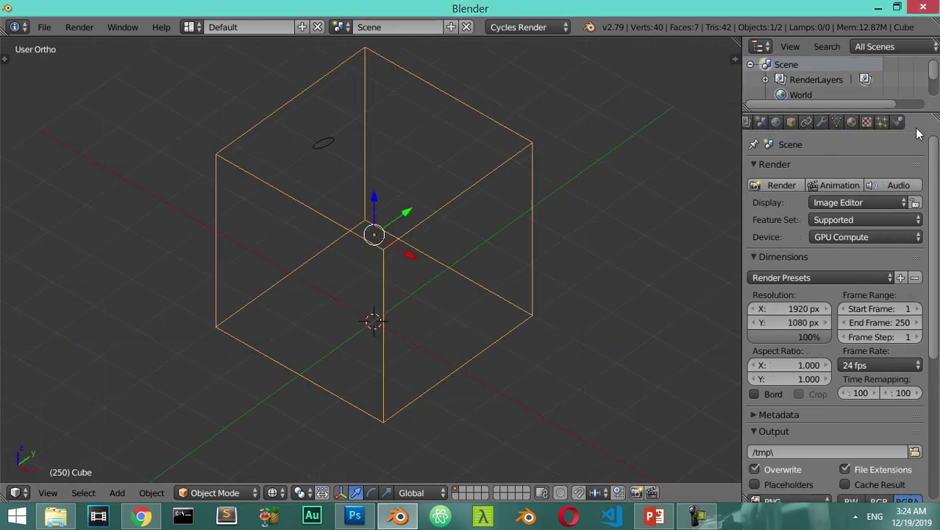
{"action": "left_click", "coordinate": [897, 121]}
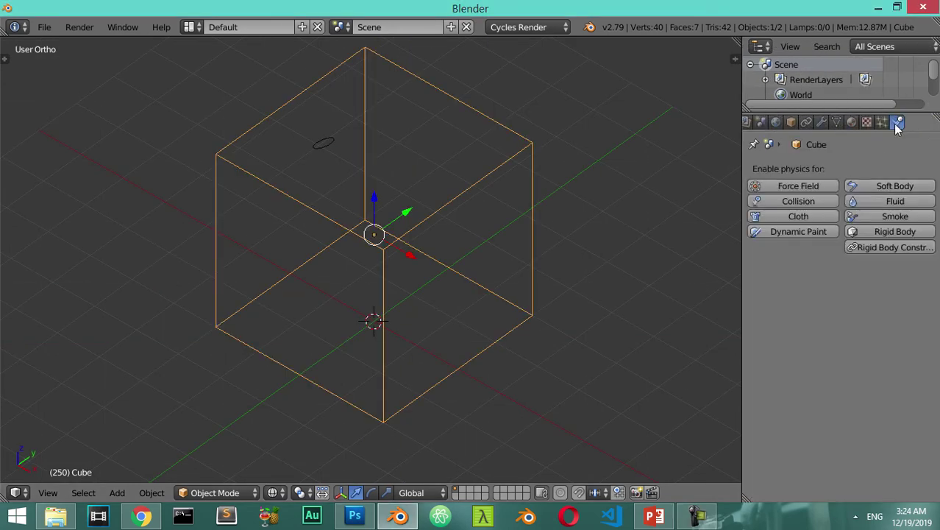
{"action": "left_click", "coordinate": [869, 197]}
{"action": "left_click", "coordinate": [827, 287]}
{"action": "left_click", "coordinate": [828, 242]}
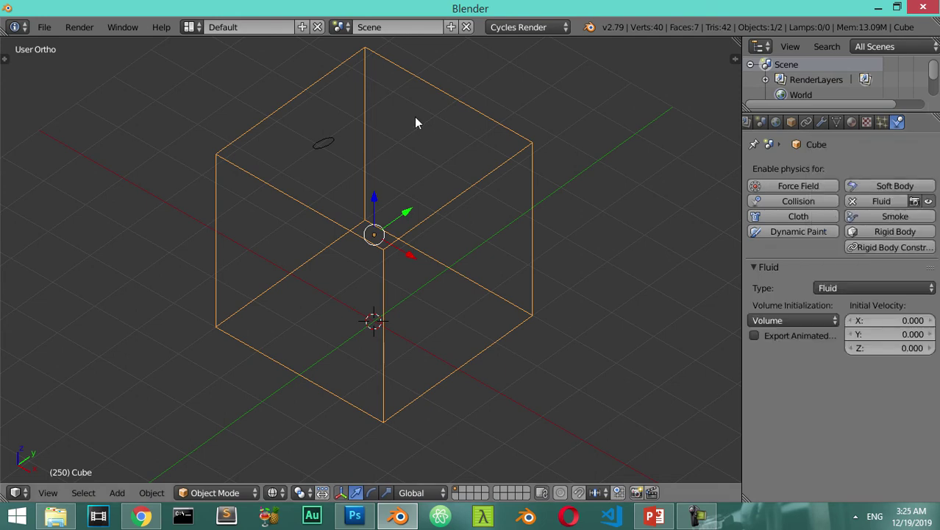
{"action": "left_click", "coordinate": [870, 288]}
{"action": "left_click", "coordinate": [847, 252]}
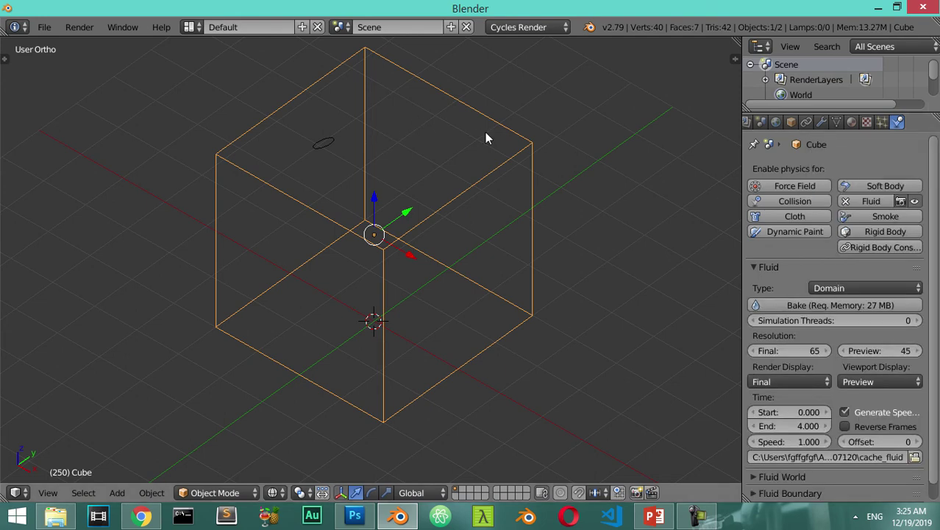
{"action": "right_click", "coordinate": [326, 144]}
{"action": "left_click", "coordinate": [879, 205]}
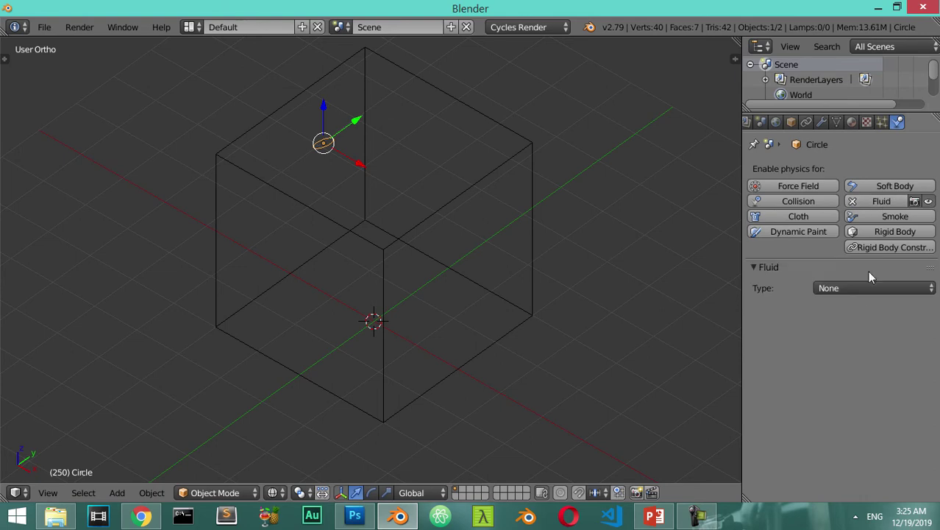
Set the circle's fluid type to Inflow and scale its mesh up in Edit Mode
{"action": "left_click", "coordinate": [870, 287]}
{"action": "left_click", "coordinate": [852, 209]}
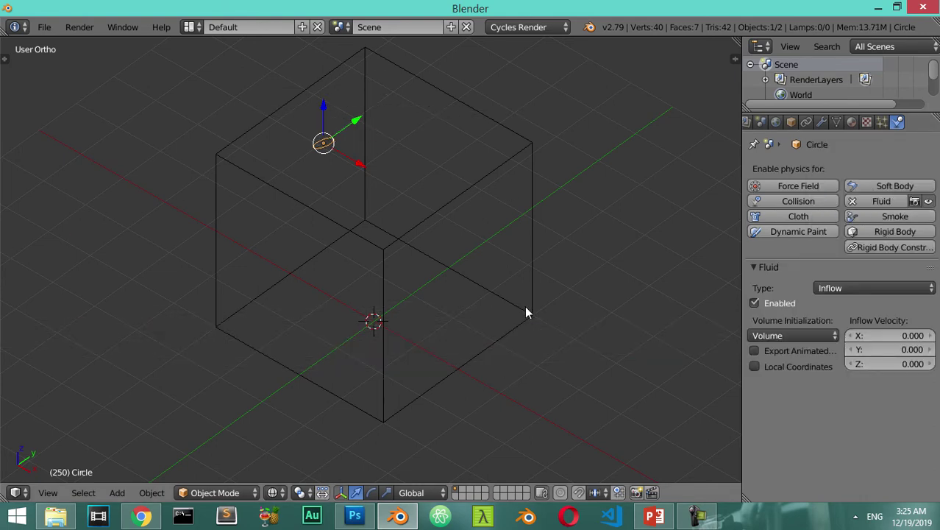
{"action": "key", "text": "Tab"}
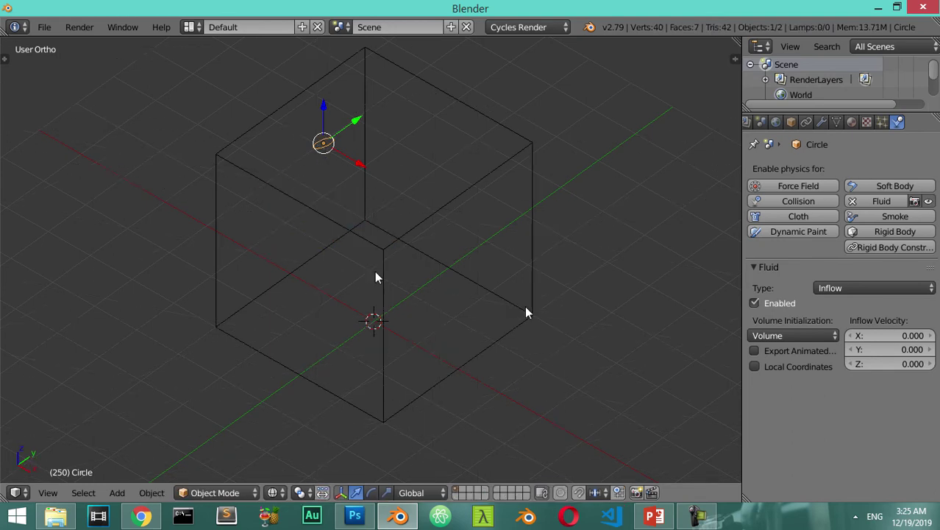
{"action": "key", "text": "s"}
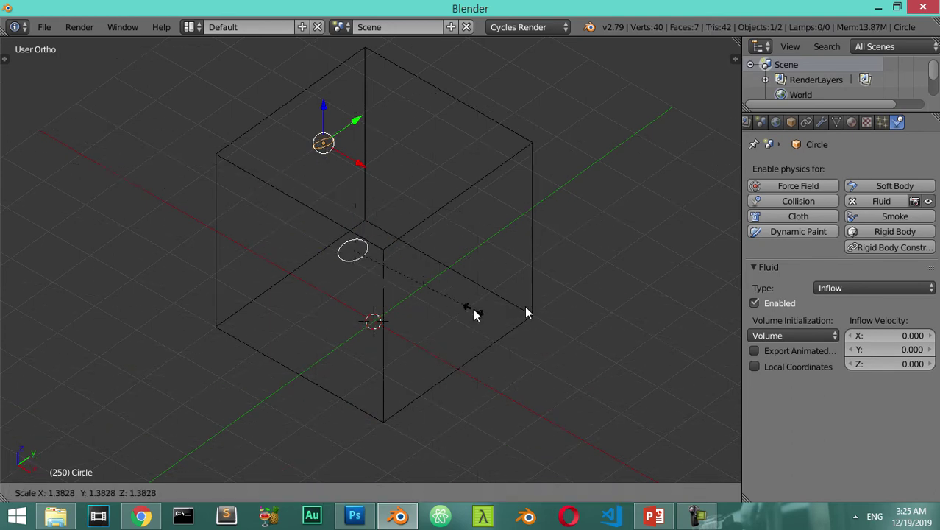
{"action": "left_click", "coordinate": [474, 313]}
{"action": "middle_click_drag", "start_coordinate": [524, 305], "coordinate": [600, 281]}
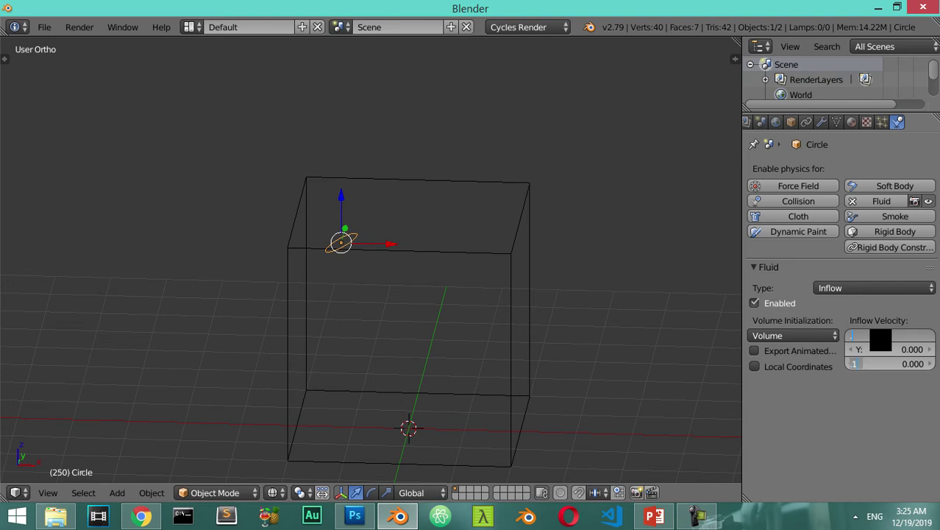
{"action": "middle_click_drag", "start_coordinate": [499, 308], "coordinate": [512, 336]}
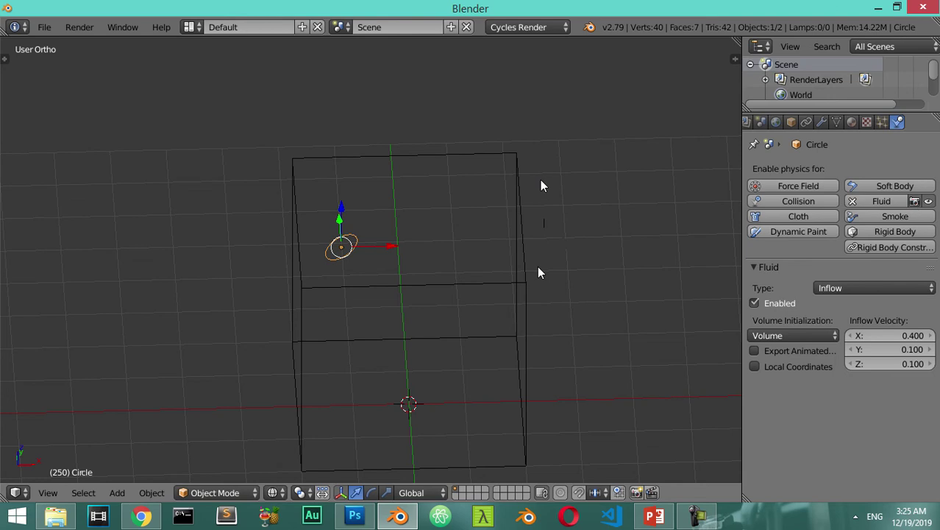
{"action": "middle_click_drag", "start_coordinate": [538, 272], "coordinate": [515, 275]}
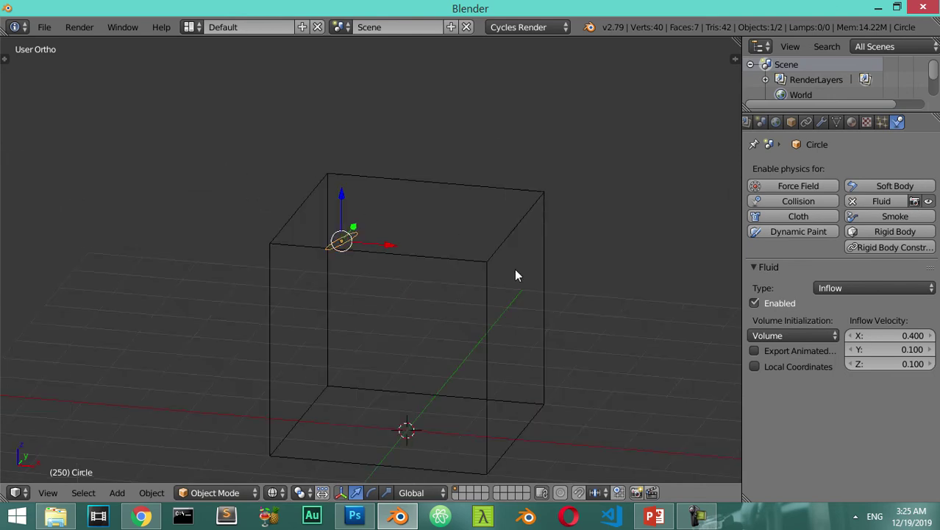
Change the bottom editor area into a Timeline
{"action": "left_click", "coordinate": [814, 335]}
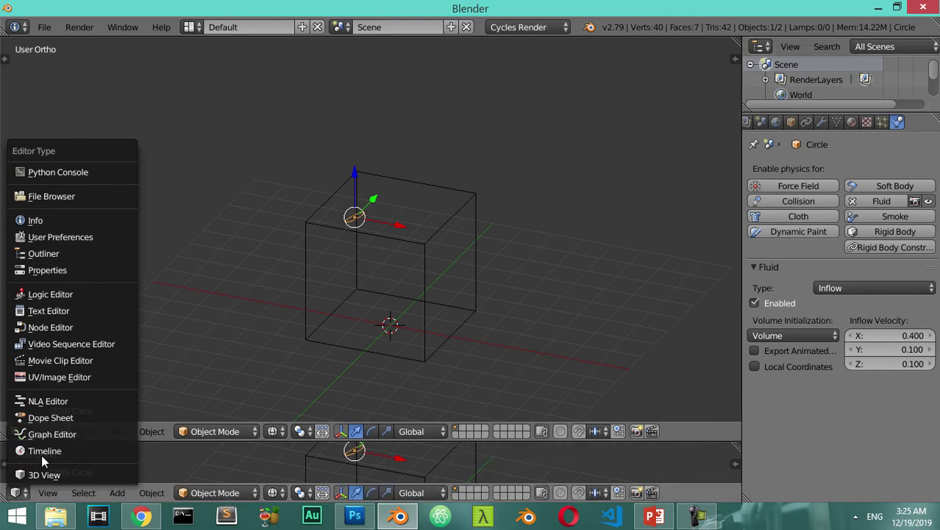
{"action": "left_click", "coordinate": [760, 122]}
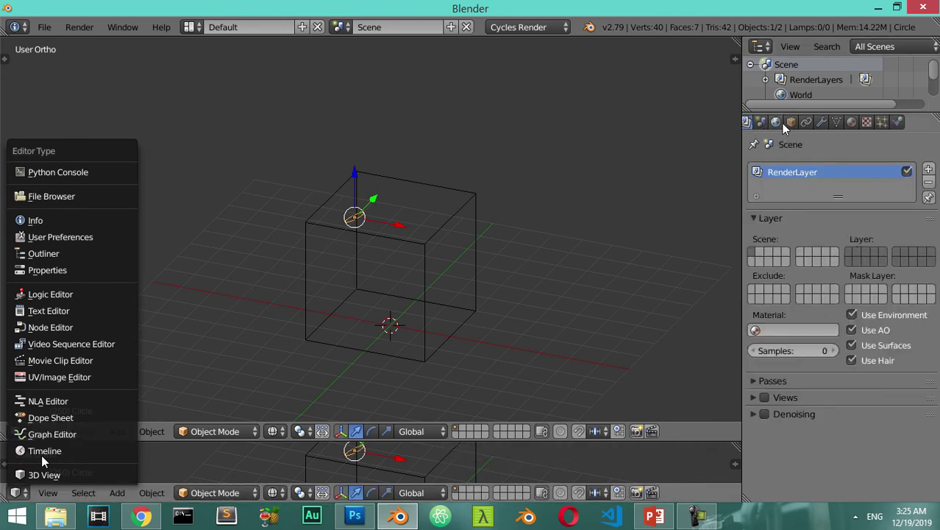
{"action": "left_click", "coordinate": [41, 455]}
Set the scene frame rate to 30 fps in Render settings, then reselect the cube
{"action": "left_click", "coordinate": [785, 122]}
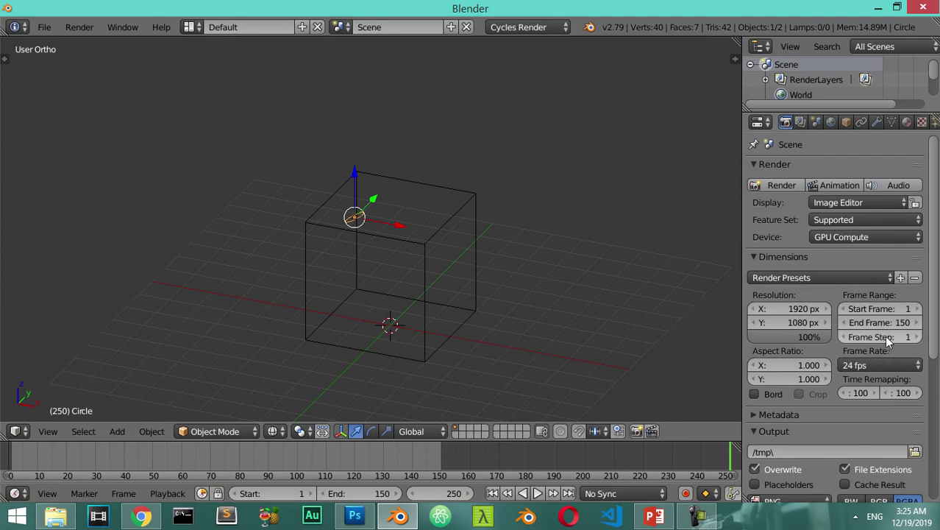
{"action": "left_click", "coordinate": [880, 362]}
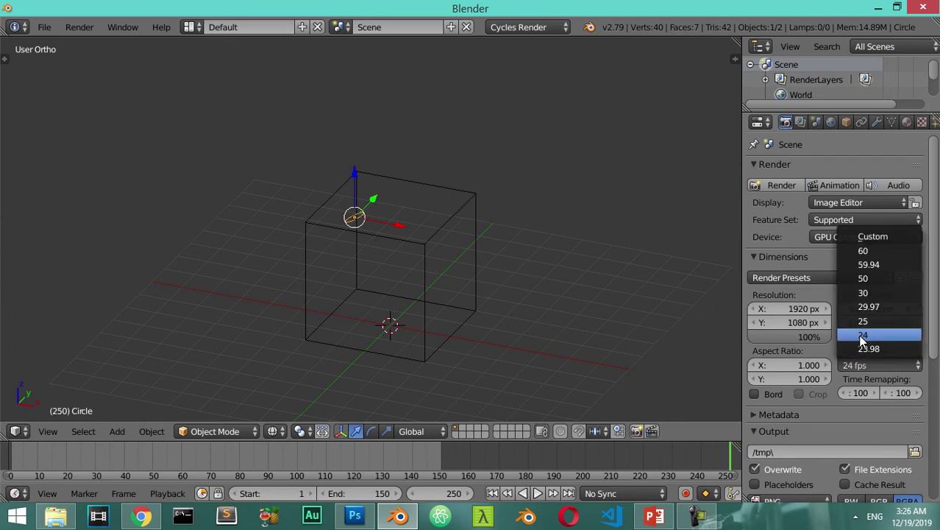
{"action": "left_click", "coordinate": [871, 294]}
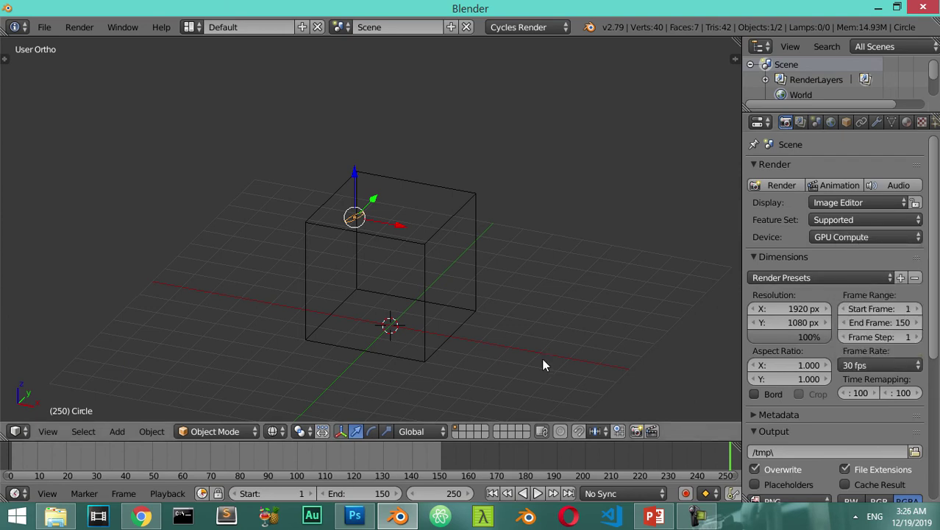
{"action": "right_click", "coordinate": [426, 246]}
Set the cube Domain's simulation Speed to 1.2, then select the inflow circle
{"action": "left_click", "coordinate": [897, 123]}
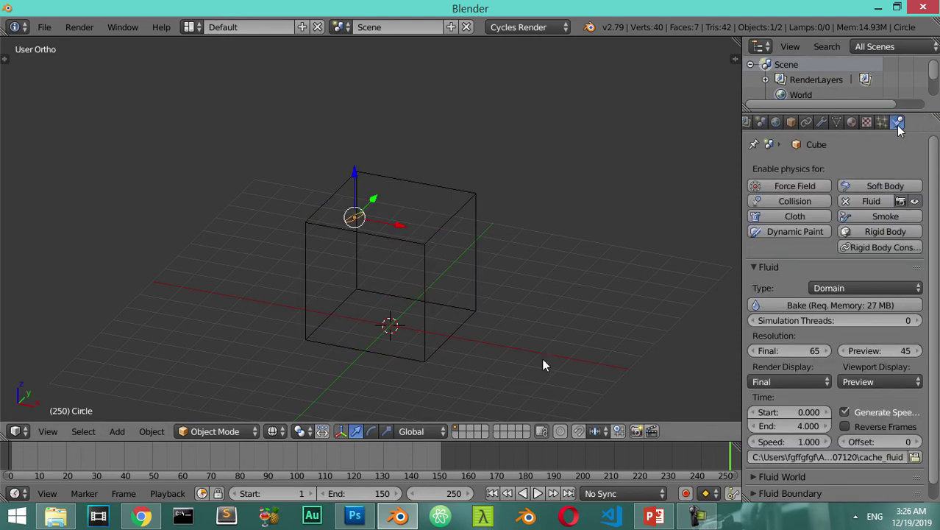
{"action": "scroll", "coordinate": [793, 397], "scroll_direction": "down", "scroll_amount": 1}
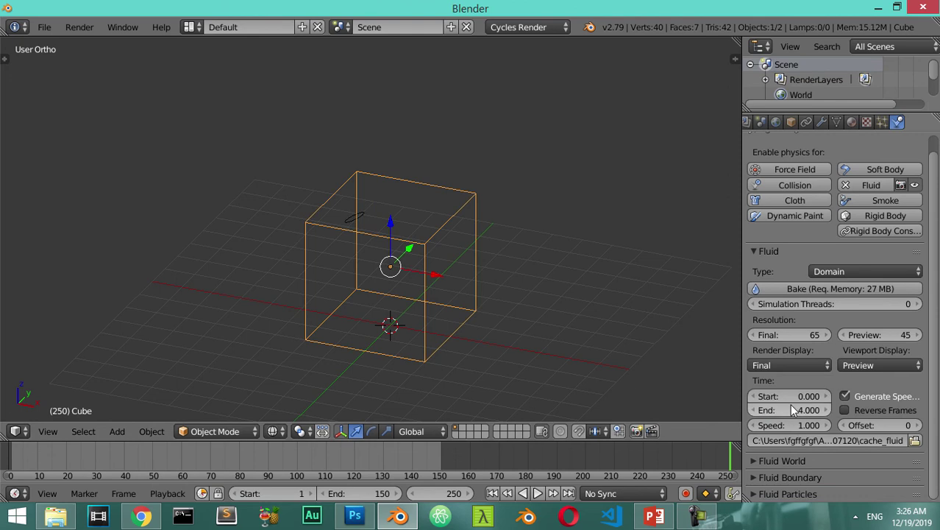
{"action": "scroll", "coordinate": [794, 410], "scroll_direction": "up", "scroll_amount": 2, "text": "ctrl"}
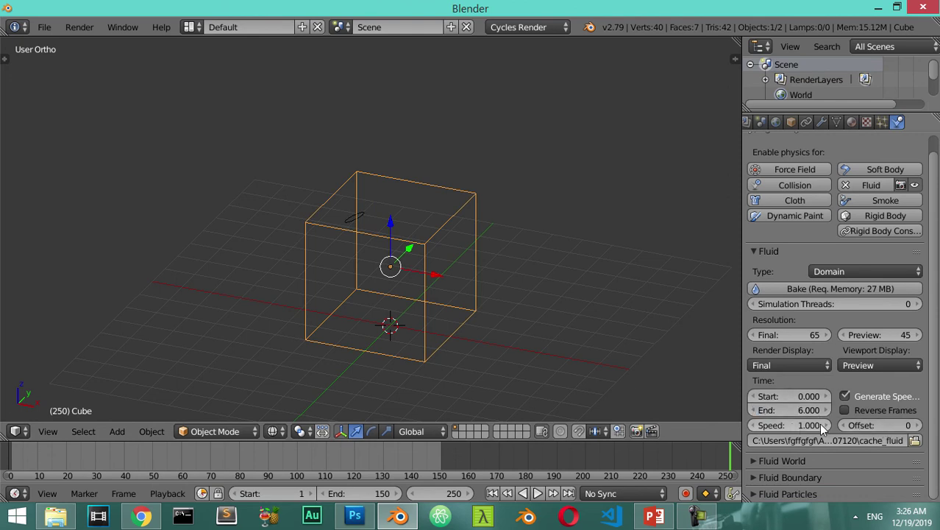
{"action": "scroll", "coordinate": [791, 406], "scroll_direction": "down", "scroll_amount": 2, "text": "ctrl"}
{"action": "key", "text": "Tab"}
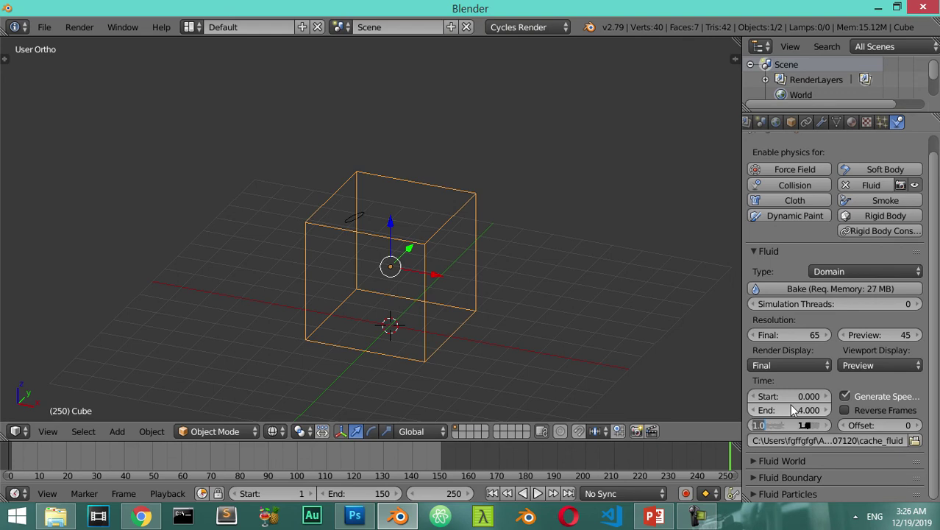
{"action": "scroll", "coordinate": [793, 409], "scroll_direction": "up", "scroll_amount": 2, "text": "ctrl"}
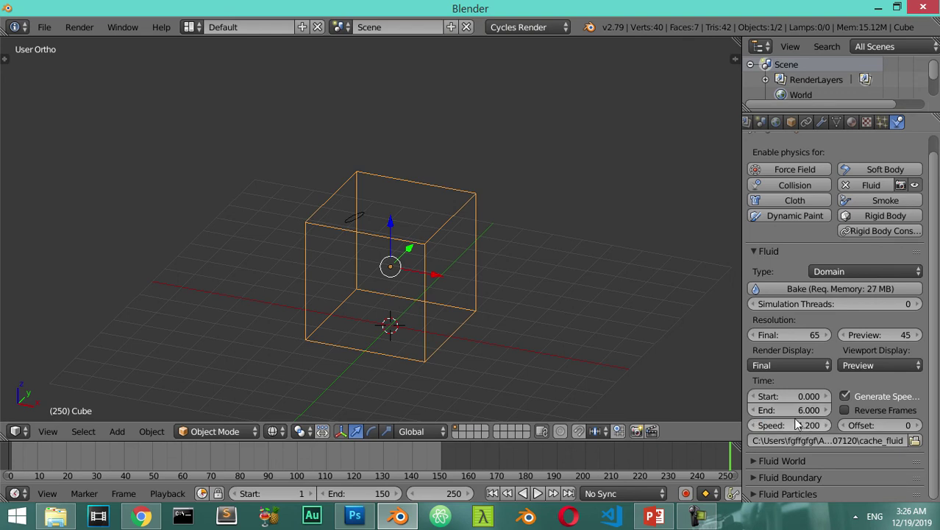
{"action": "right_click", "coordinate": [357, 215]}
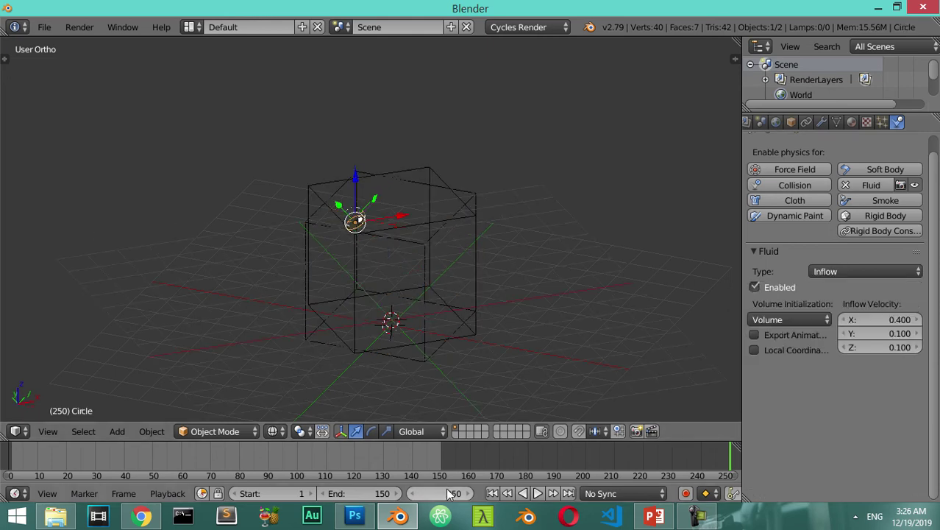
At frame 1, insert a LocRot keyframe on the inflow circle
{"action": "key", "text": "shift+Left"}
{"action": "key", "text": "i"}
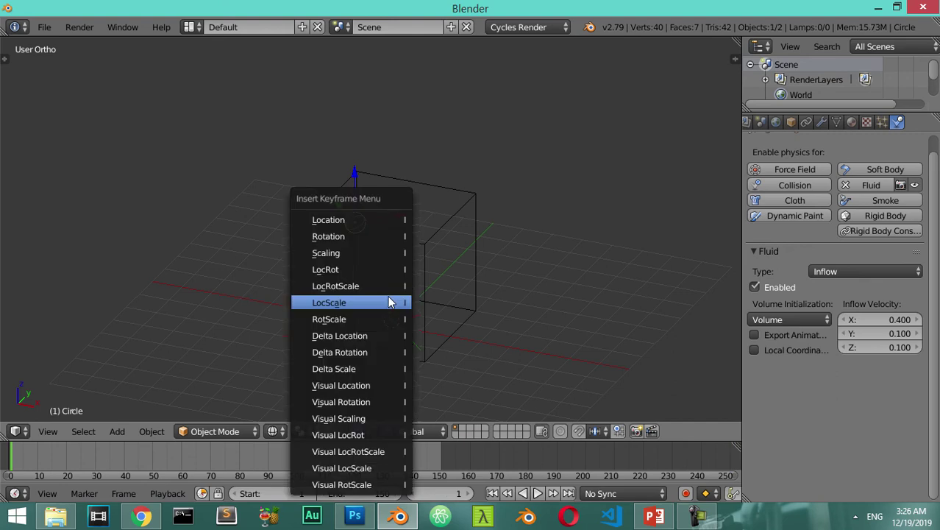
{"action": "left_click", "coordinate": [363, 270]}
At frame 150, slide the circle right along X, tilt it, keyframe LocRot, and preview playback
{"action": "key", "text": "KP_1"}
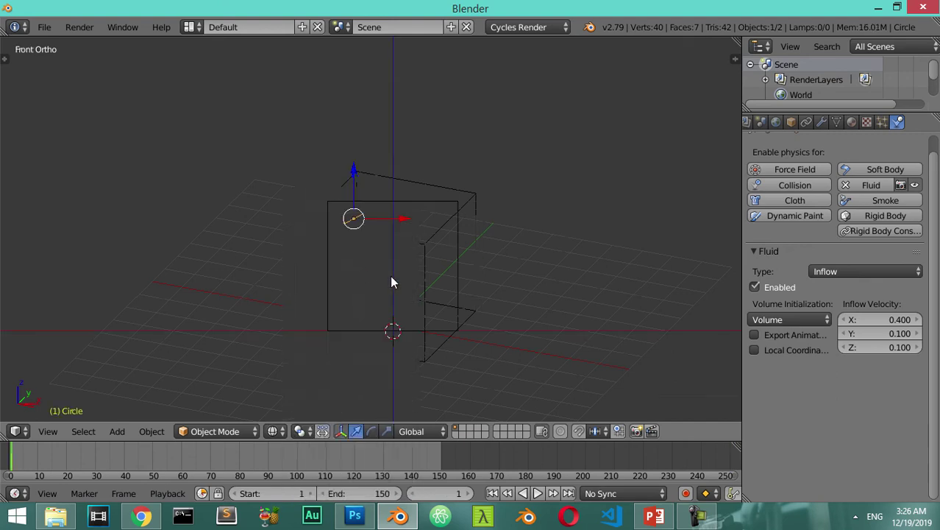
{"action": "key", "text": "shift+Right"}
{"action": "key", "text": "g"}
{"action": "key", "text": "x"}
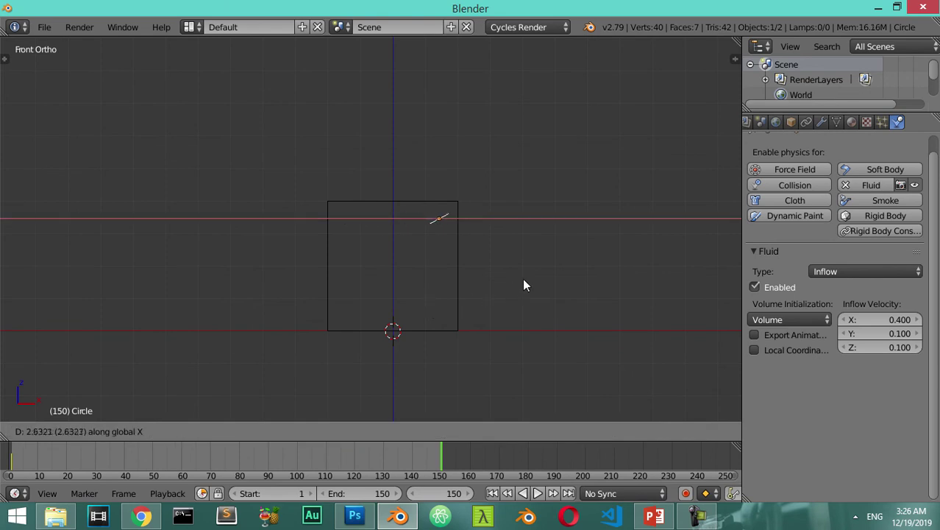
{"action": "left_click", "coordinate": [517, 276]}
{"action": "key", "text": "r"}
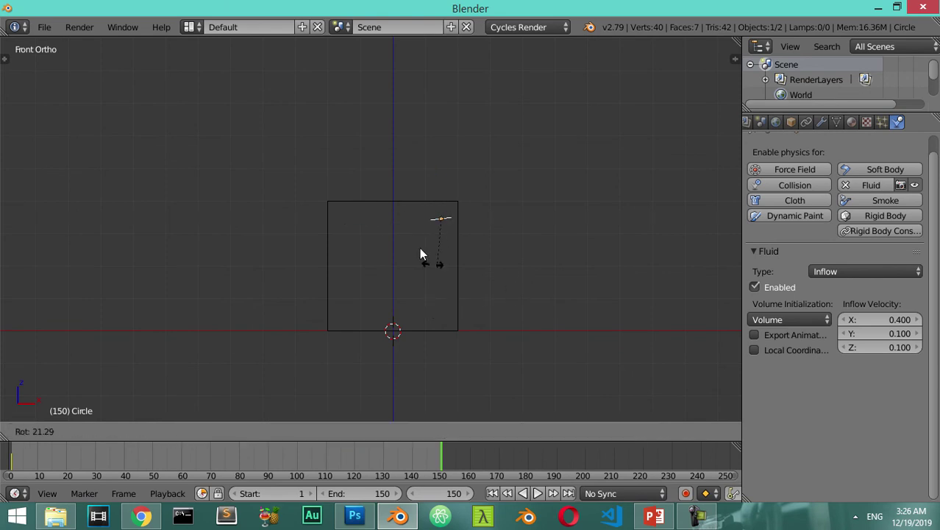
{"action": "left_click", "coordinate": [412, 252]}
{"action": "key", "text": "i"}
{"action": "left_click", "coordinate": [416, 245]}
{"action": "left_click", "coordinate": [539, 493]}
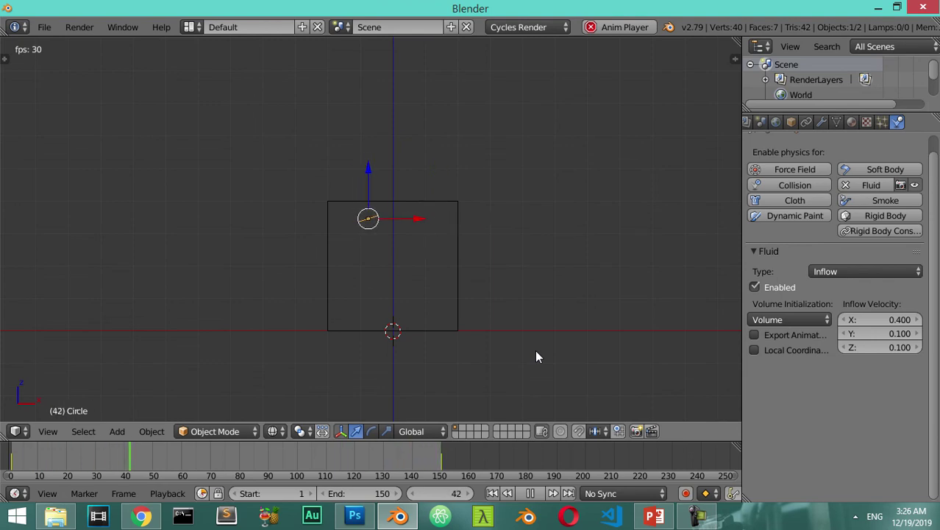
{"action": "key", "text": "Escape"}
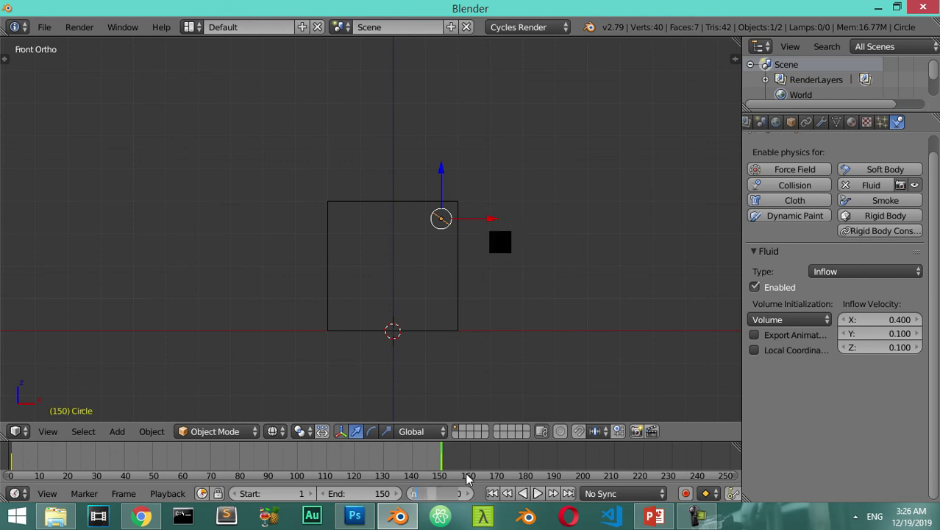
Delete the frame-150 keys, then at frame 40 move the circle right, tilt it, and keyframe LocRot
{"action": "key", "text": "alt+i"}
{"action": "left_click", "coordinate": [462, 270]}
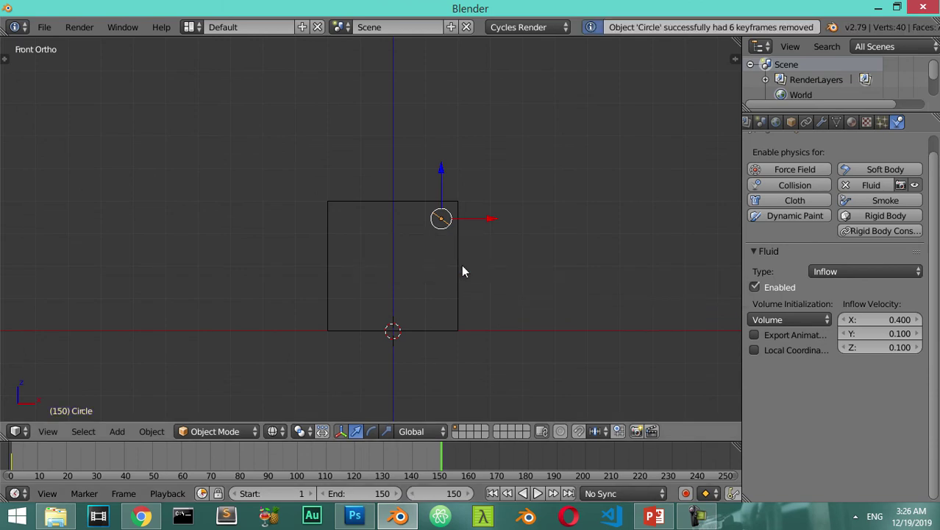
{"action": "left_click", "coordinate": [444, 493]}
{"action": "type", "text": "40"}
{"action": "key", "text": "Return"}
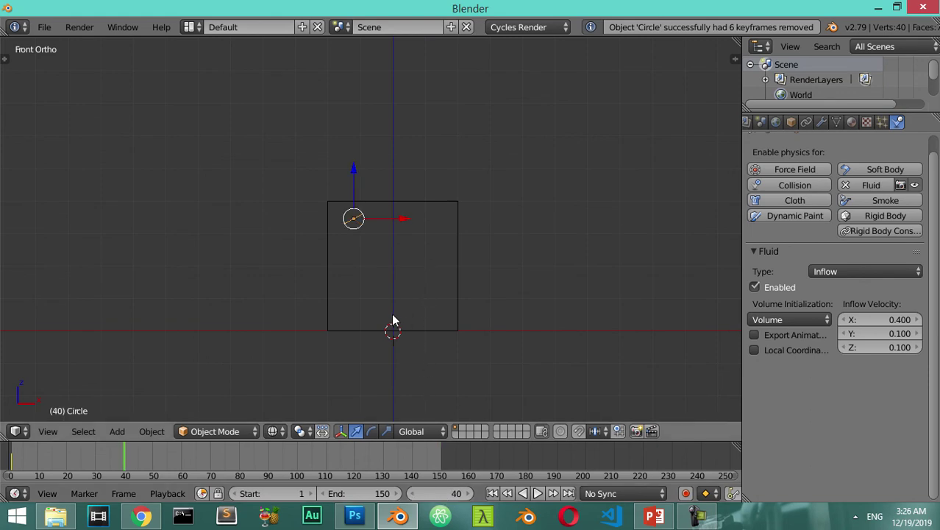
{"action": "key", "text": "g"}
{"action": "key", "text": "x"}
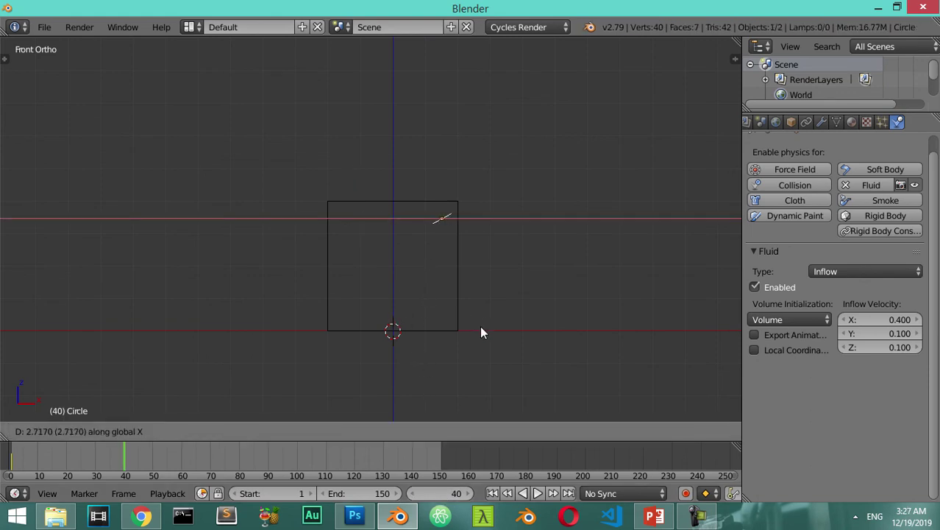
{"action": "left_click", "coordinate": [480, 324]}
{"action": "key", "text": "r"}
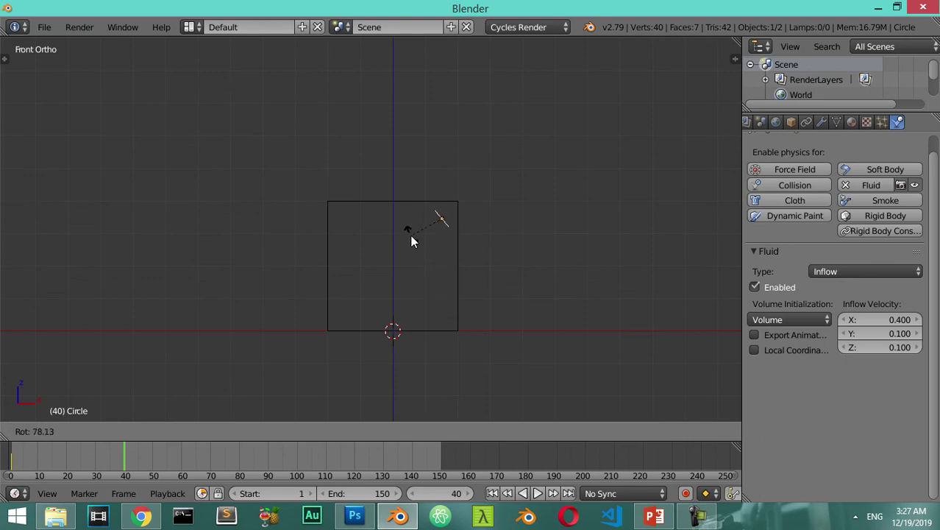
{"action": "left_click", "coordinate": [407, 248]}
{"action": "key", "text": "i"}
{"action": "left_click", "coordinate": [407, 248]}
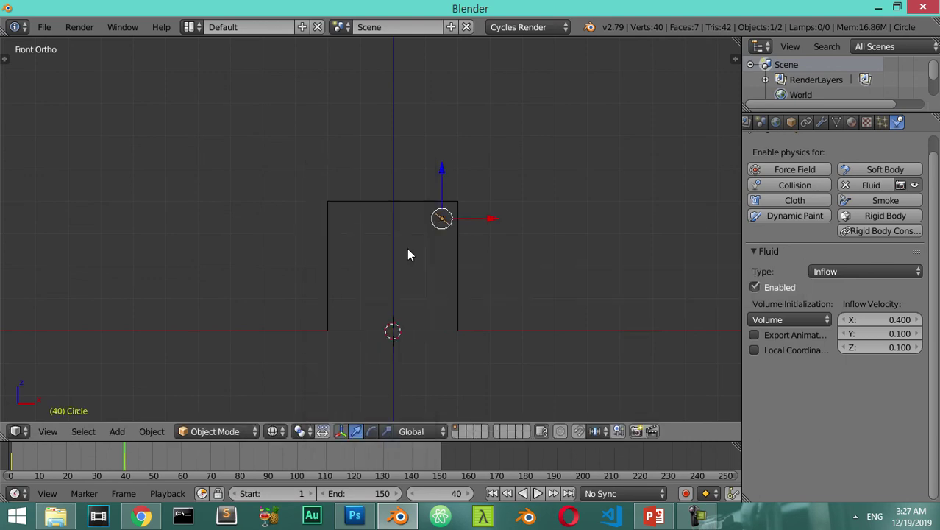
Play and scrub the animation to frame 68 to check the motion, then select the domain cube
{"action": "left_click", "coordinate": [537, 493]}
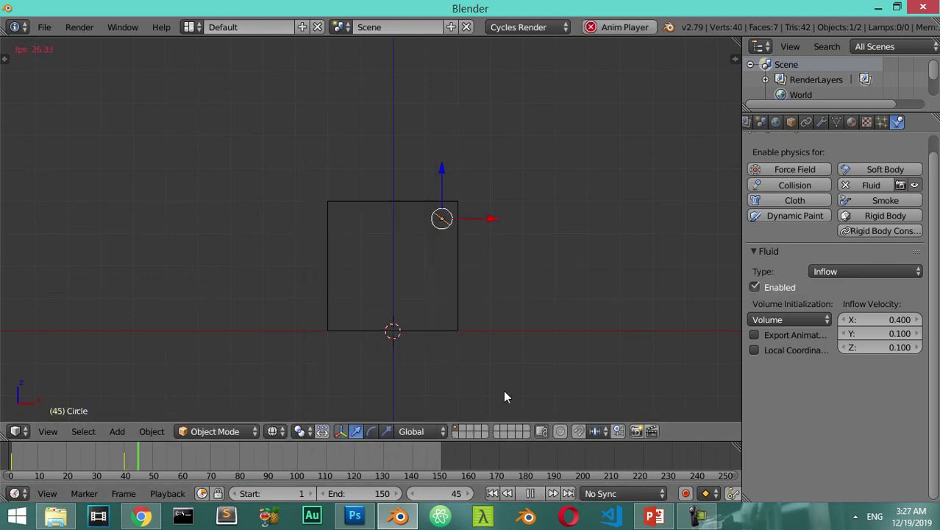
{"action": "key", "text": "Escape"}
{"action": "mouse_move", "coordinate": [130, 464]}
{"action": "left_mouse_down"}
{"action": "mouse_move", "coordinate": [8, 470]}
{"action": "mouse_move", "coordinate": [128, 468]}
{"action": "left_mouse_up"}
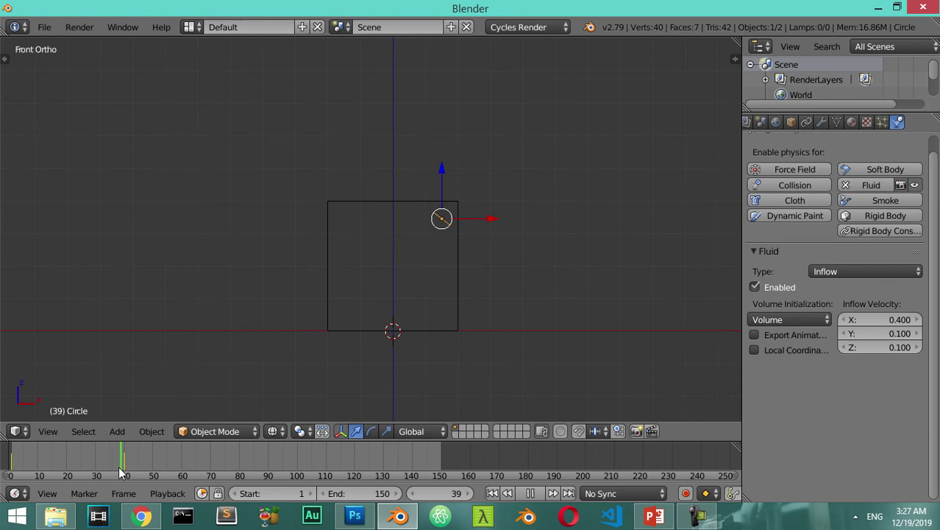
{"action": "left_click_drag", "start_coordinate": [208, 473], "coordinate": [209, 473]}
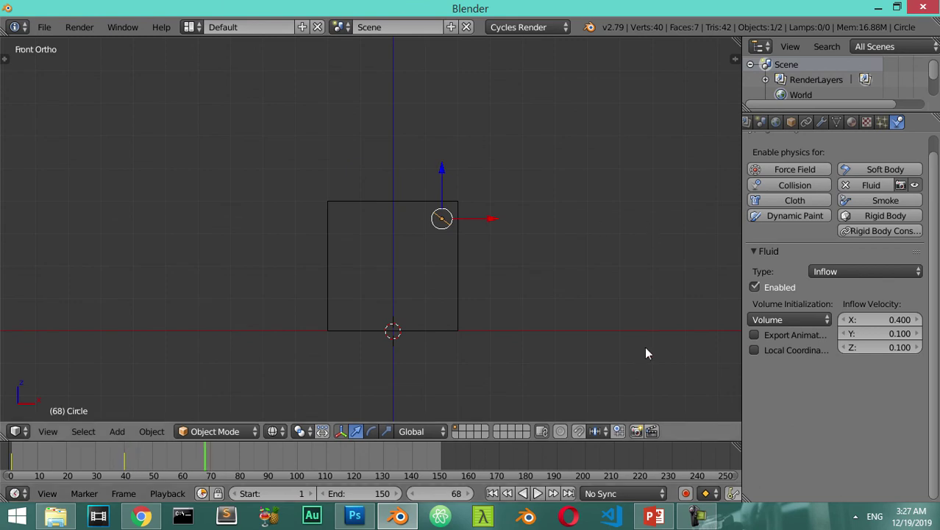
{"action": "right_click", "coordinate": [461, 294]}
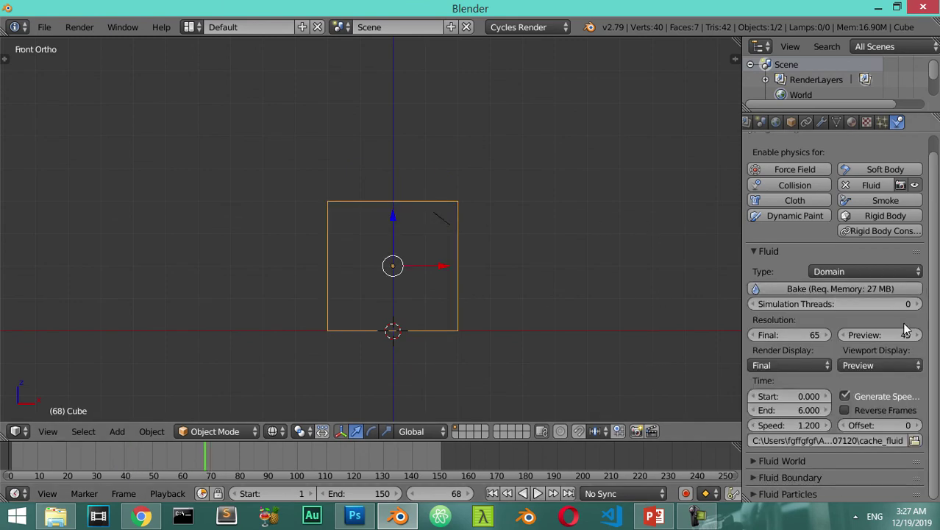
Bake the fluid simulation and play it fullscreen from frame 1, orbiting to inspect the puddle
{"action": "left_click", "coordinate": [839, 289]}
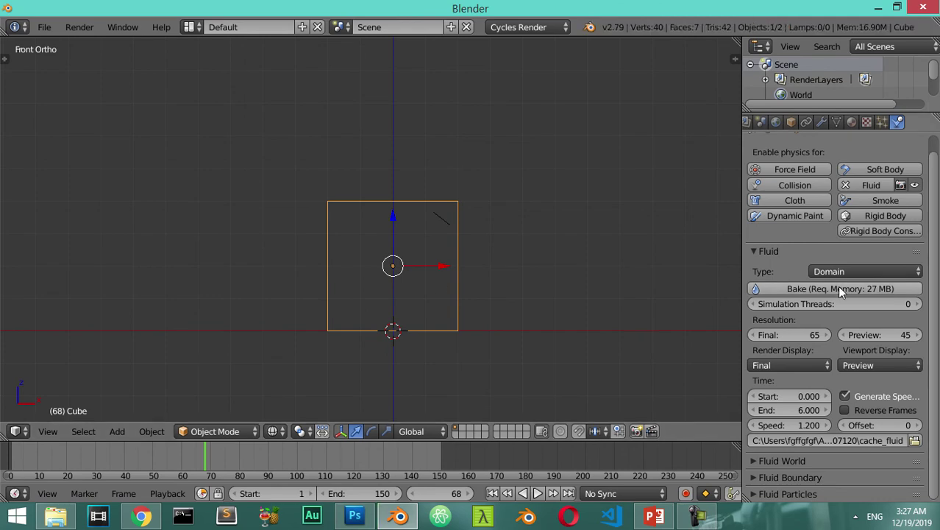
{"action": "key", "text": "alt+F11"}
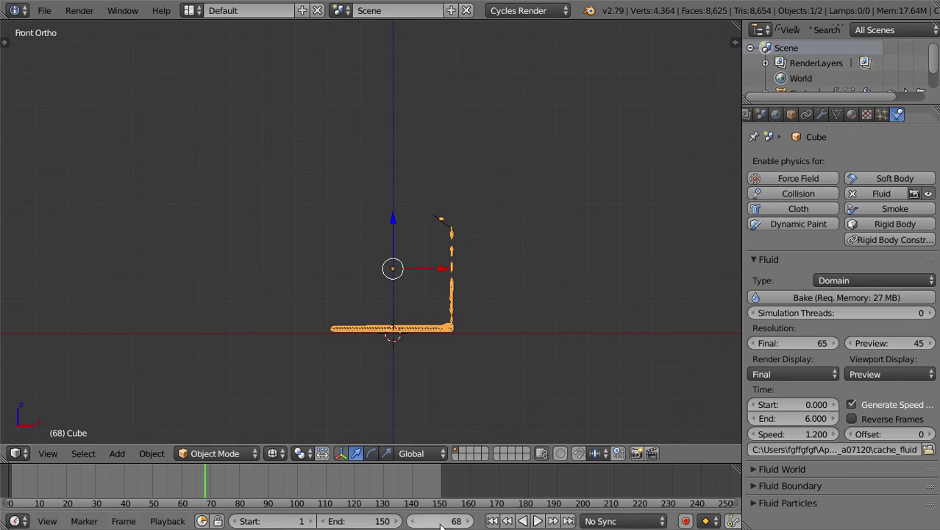
{"action": "key", "text": "shift+Left"}
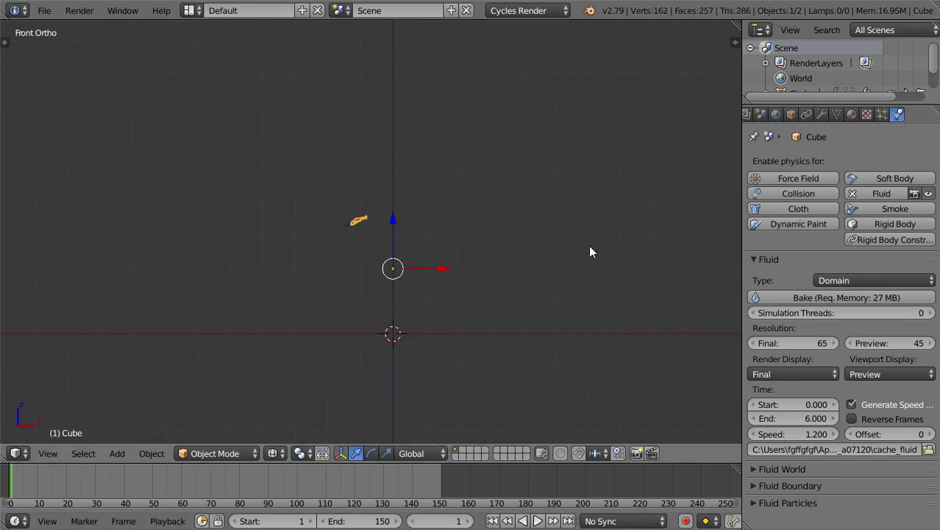
{"action": "left_click", "coordinate": [539, 521]}
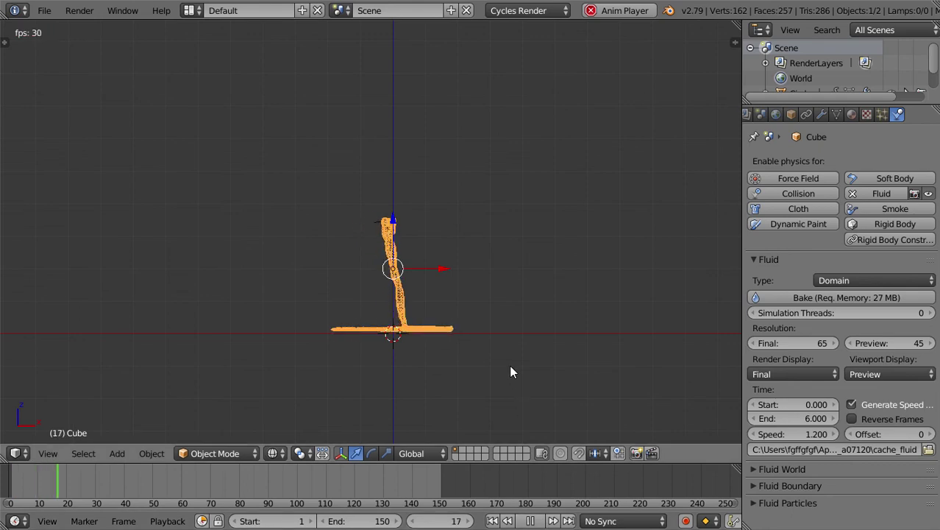
{"action": "key", "text": "alt+a"}
{"action": "key", "text": "alt+a"}
{"action": "middle_click_drag", "start_coordinate": [445, 339], "coordinate": [499, 298]}
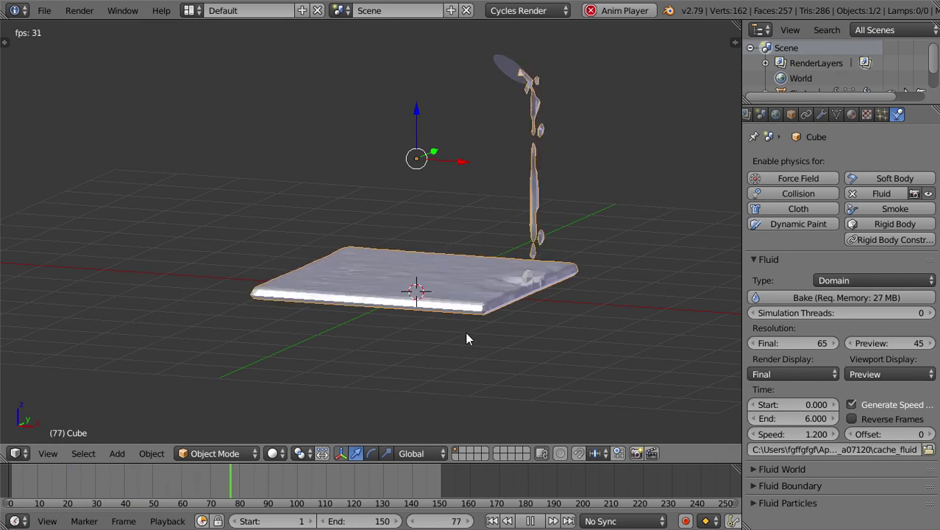
{"action": "scroll", "coordinate": [471, 328], "scroll_direction": "up", "scroll_amount": 2}
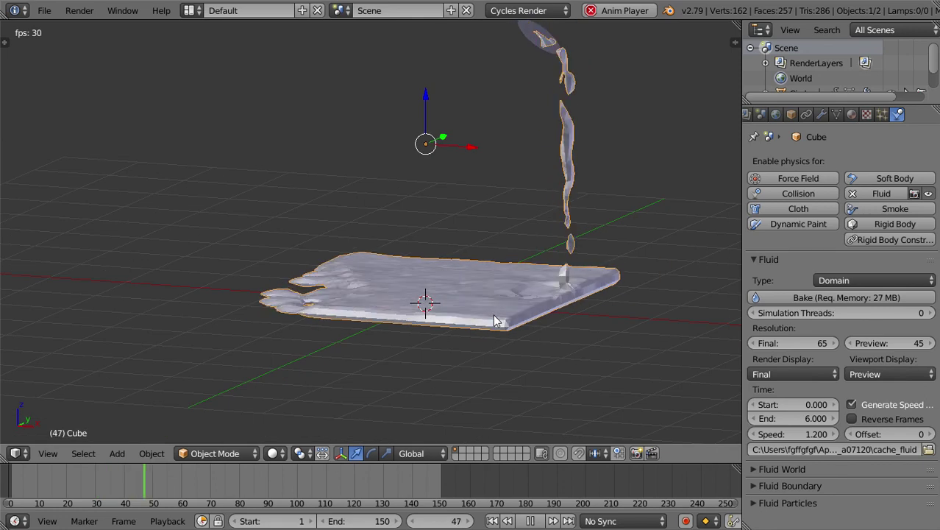
{"action": "scroll", "coordinate": [515, 294], "scroll_direction": "down", "scroll_amount": 2}
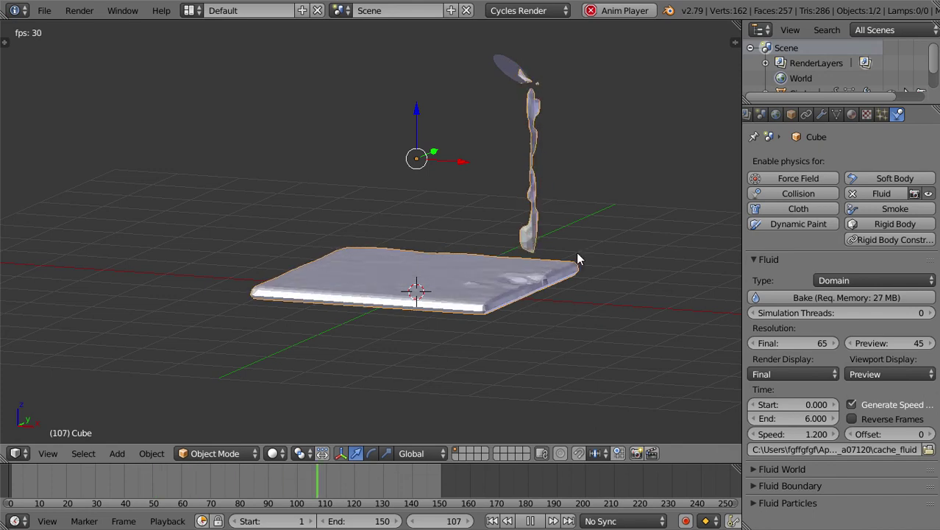
{"action": "scroll", "coordinate": [545, 273], "scroll_direction": "up", "scroll_amount": 1}
{"action": "scroll", "coordinate": [515, 277], "scroll_direction": "down", "scroll_amount": 2}
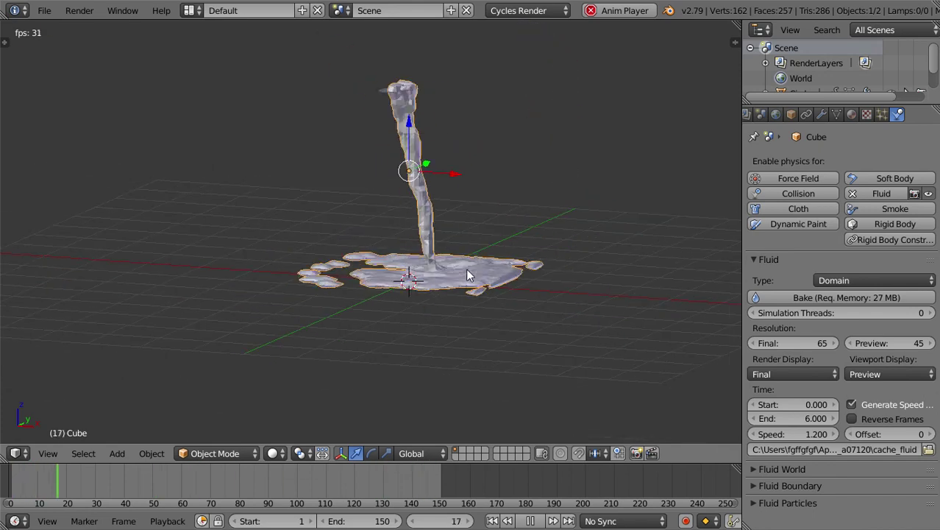